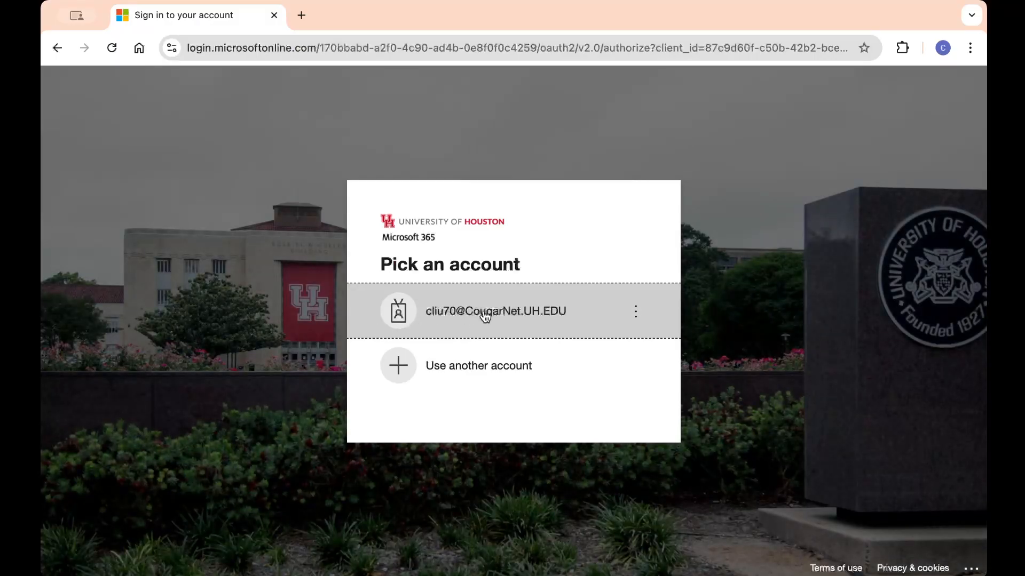
Step: Sign in to Microsoft 365 with the University of Houston account and its password
left_click(483, 318)
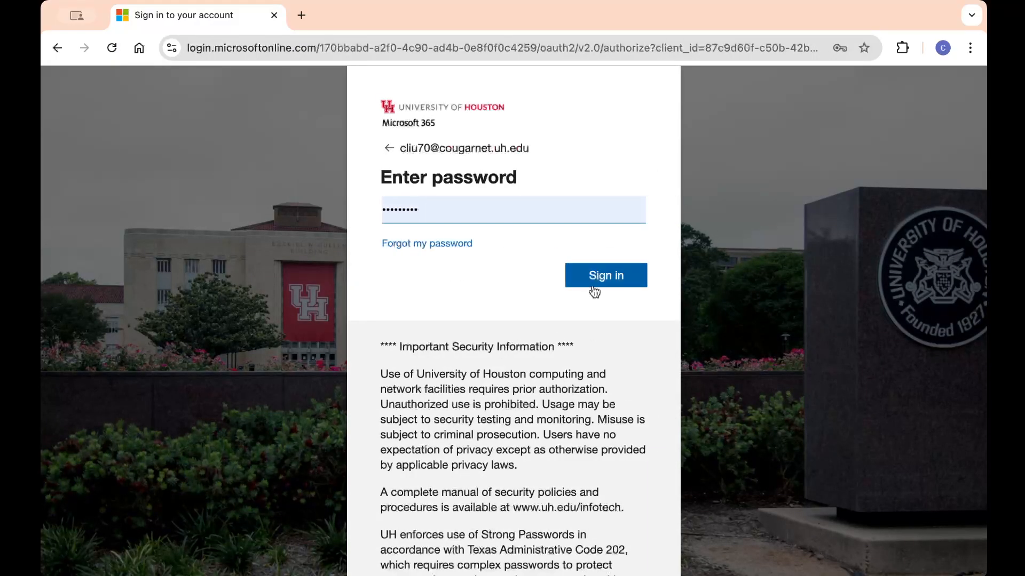
left_click(590, 280)
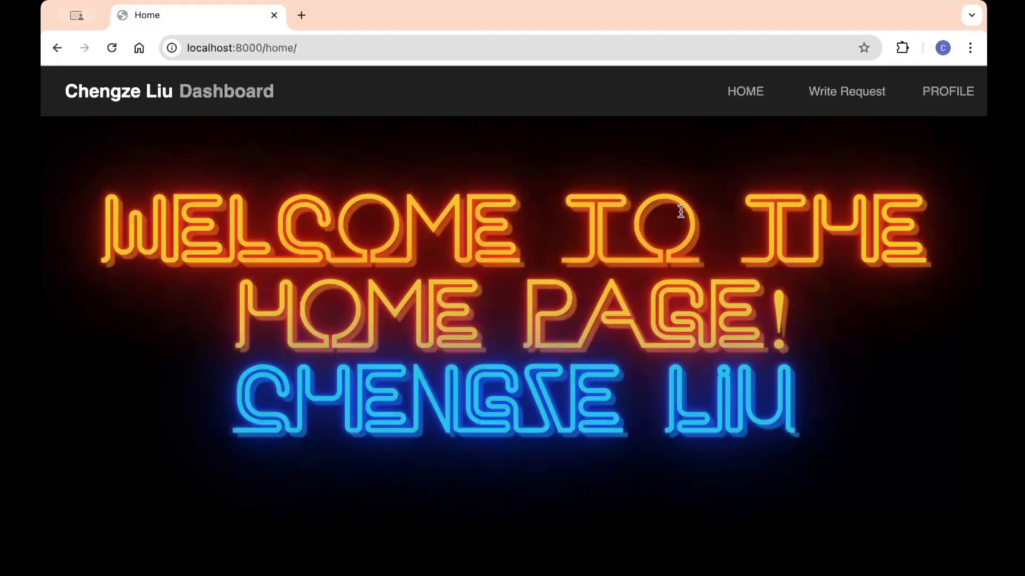
Step: Submit the Cougar ID on the profile page and review the Administrator page's workflow levels and users
left_click(933, 100)
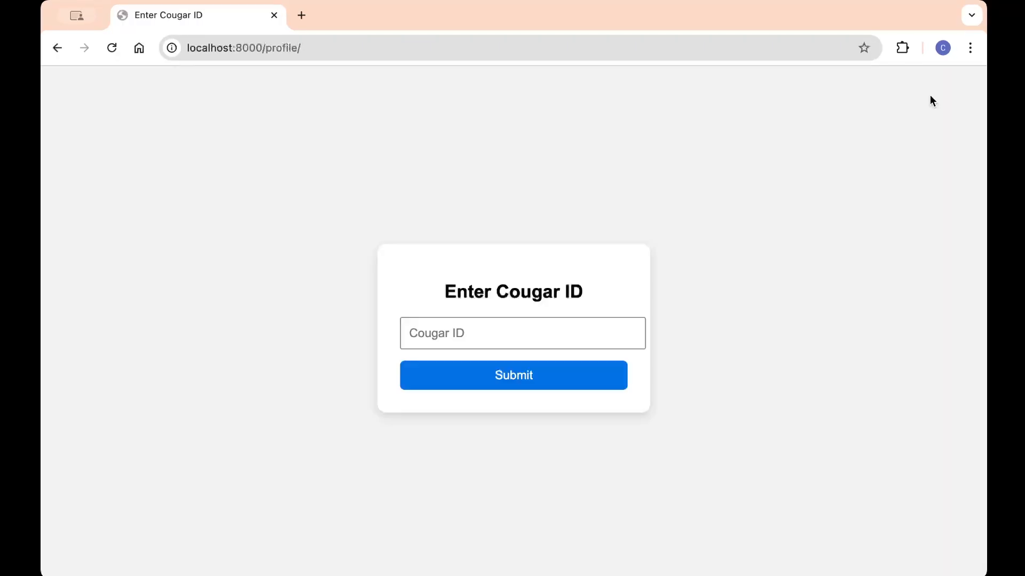
left_click(481, 332)
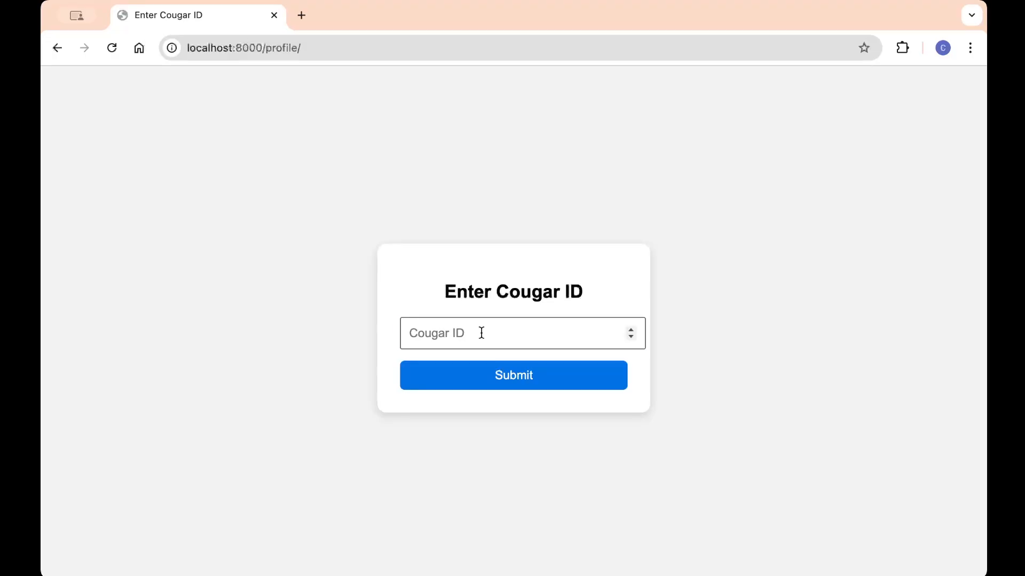
type("2316609")
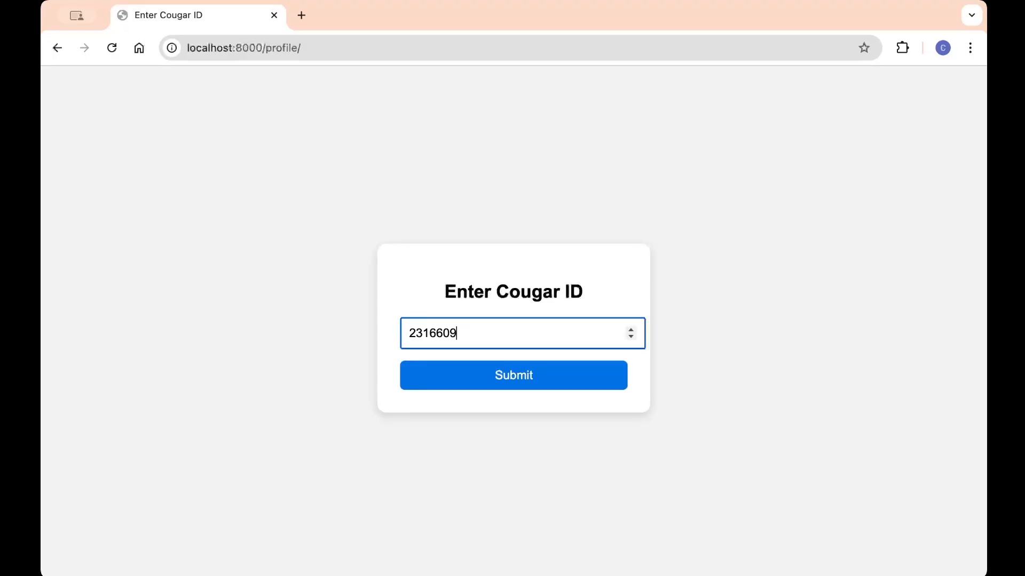
left_click(493, 383)
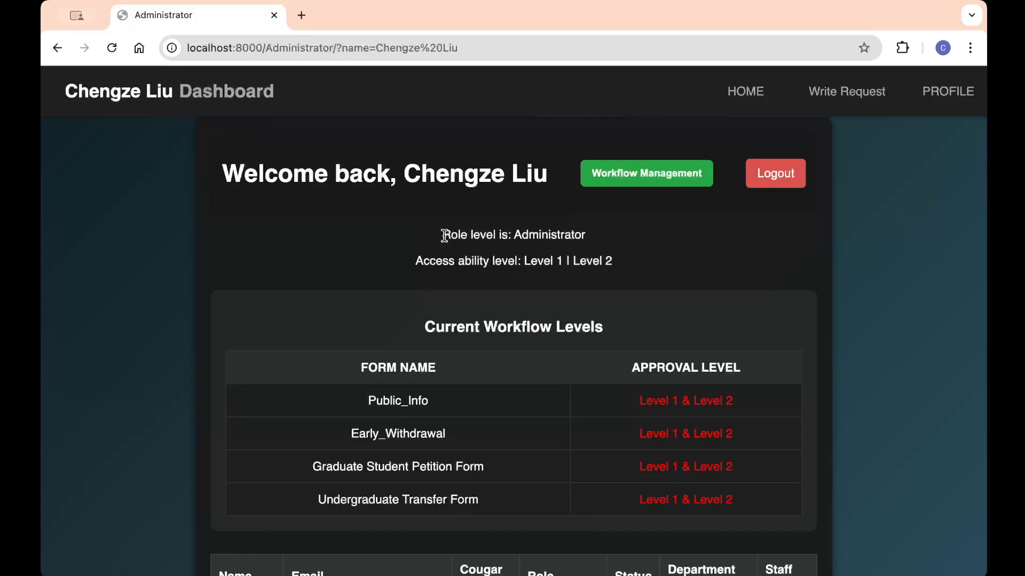
scroll(443, 235, "down", 5)
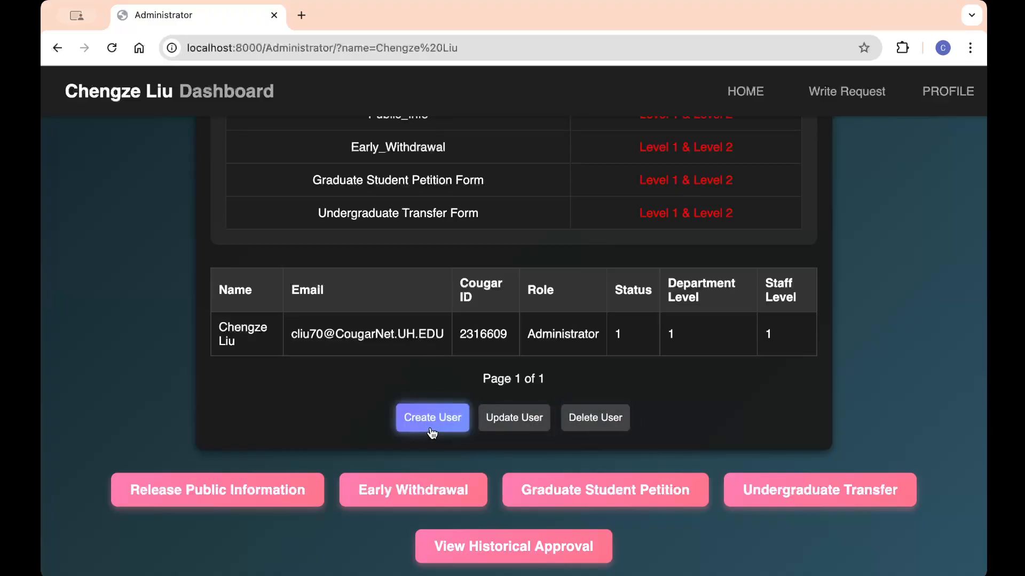
scroll(614, 359, "up", 3)
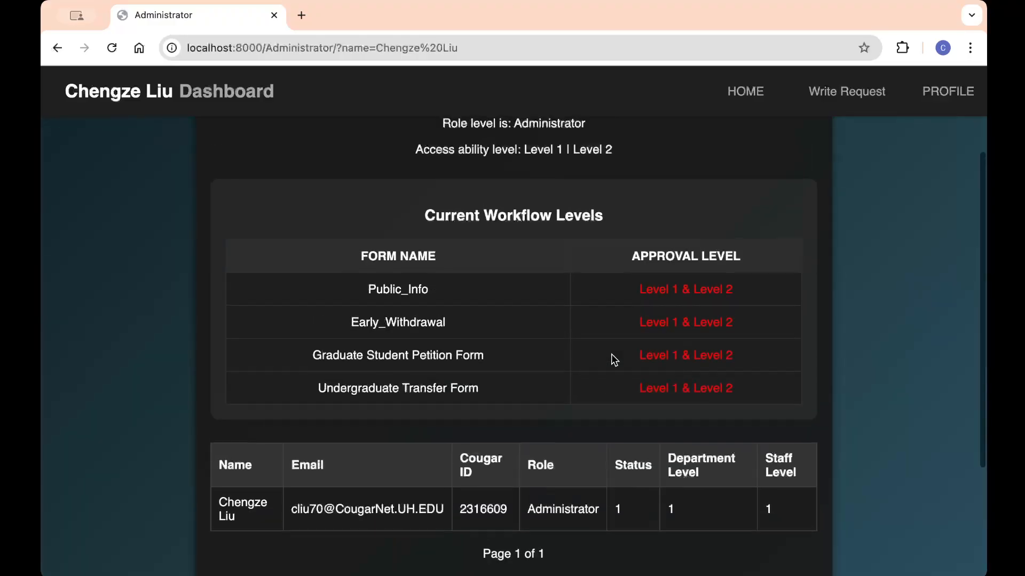
scroll(610, 354, "down", 3)
scroll(490, 319, "up", 6)
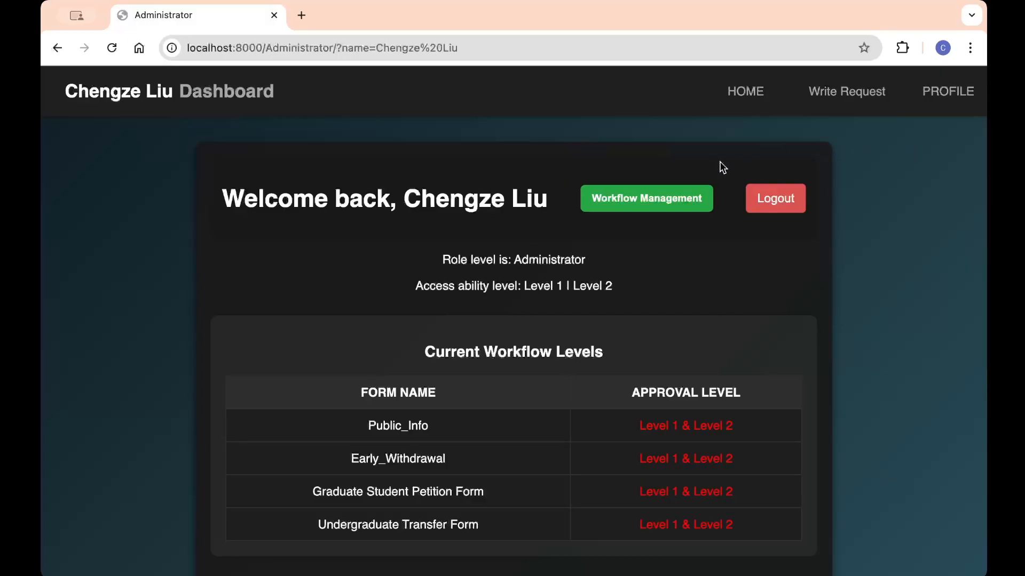
Step: Open the Release Public Information form and look over its withhold/release PDF and information fields
left_click(839, 91)
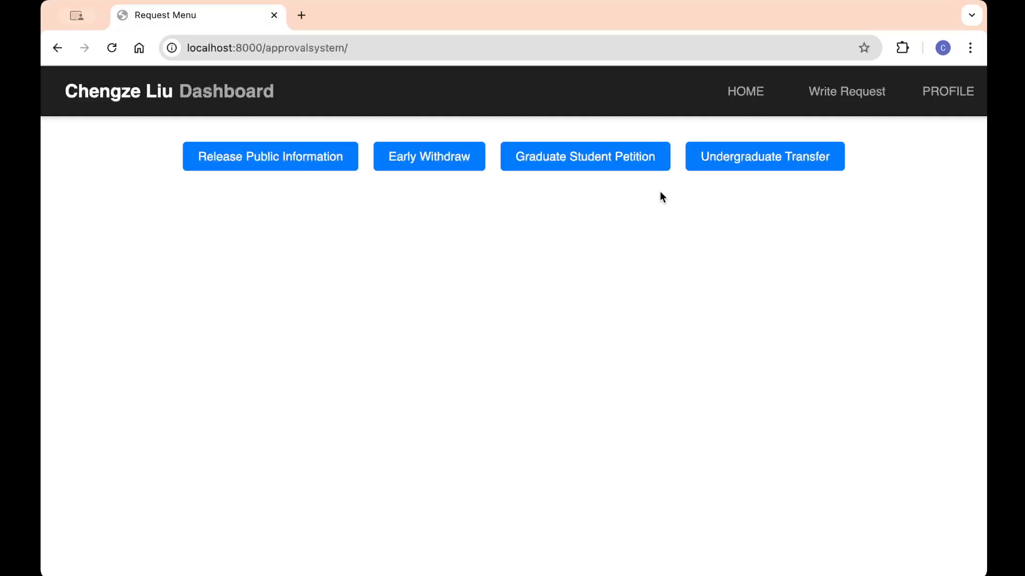
left_click(301, 166)
scroll(587, 160, "down", 3)
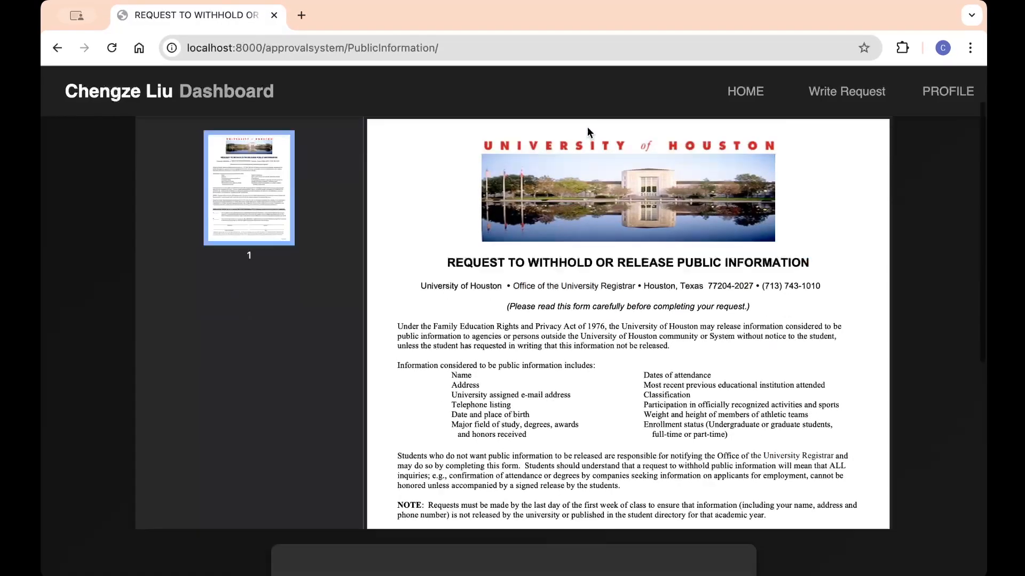
scroll(835, 291, "down", 6)
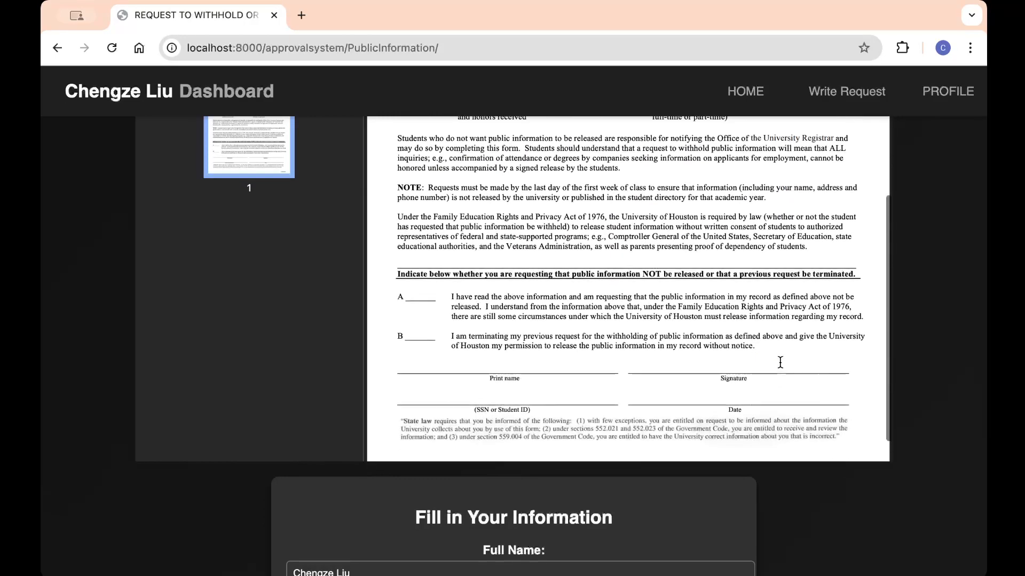
scroll(842, 361, "up", 6)
scroll(934, 288, "up", 1)
scroll(912, 357, "down", 5)
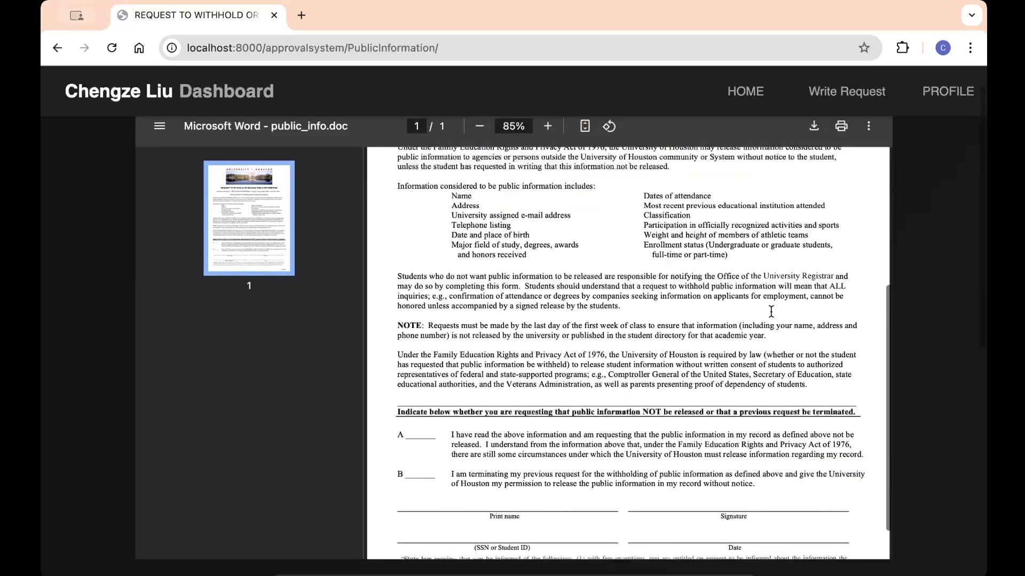
scroll(912, 357, "down", 7)
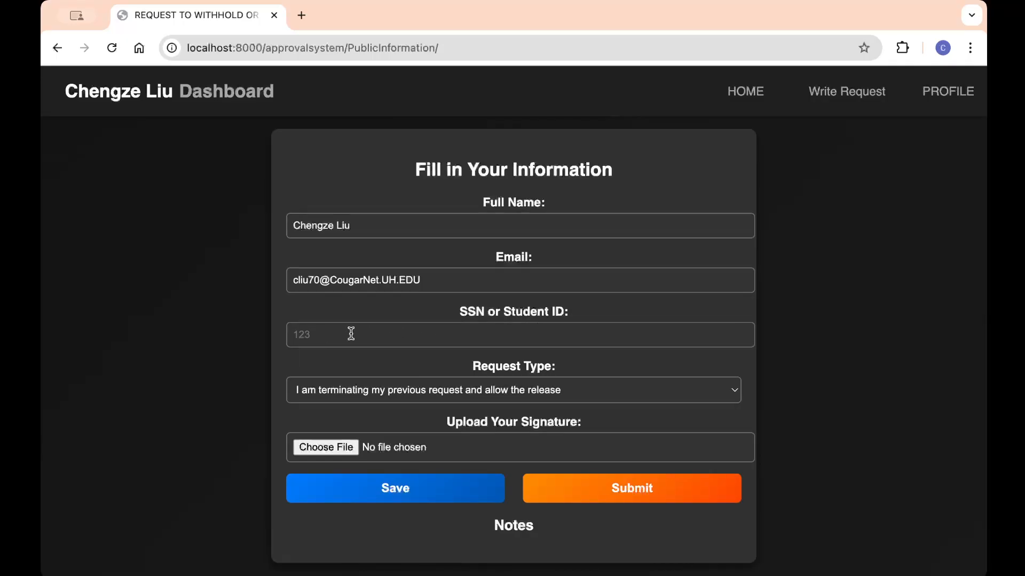
Step: Fill in the student ID, attach test signature.png, and submit the public information request
left_click(451, 330)
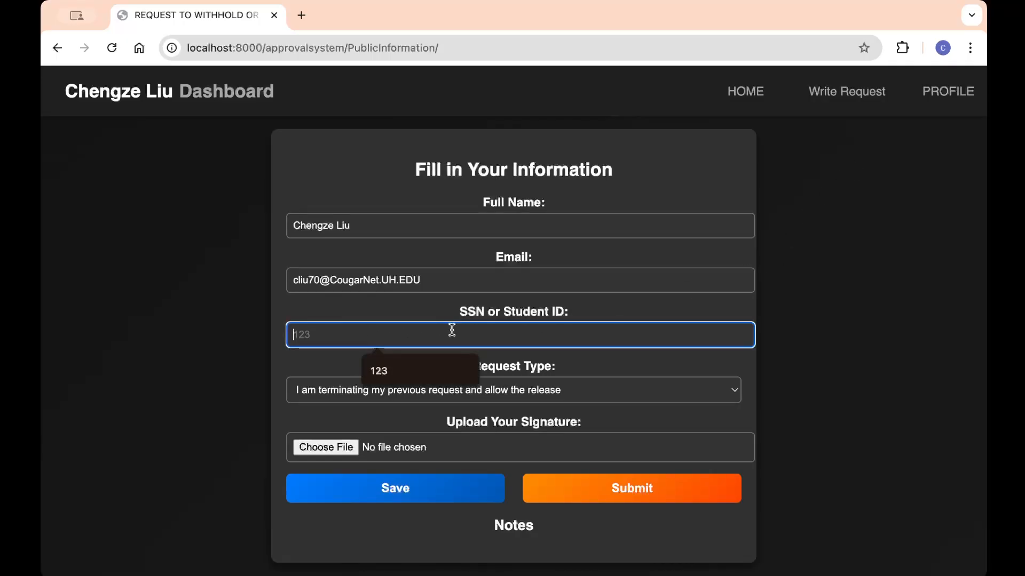
left_click(416, 364)
left_click(326, 447)
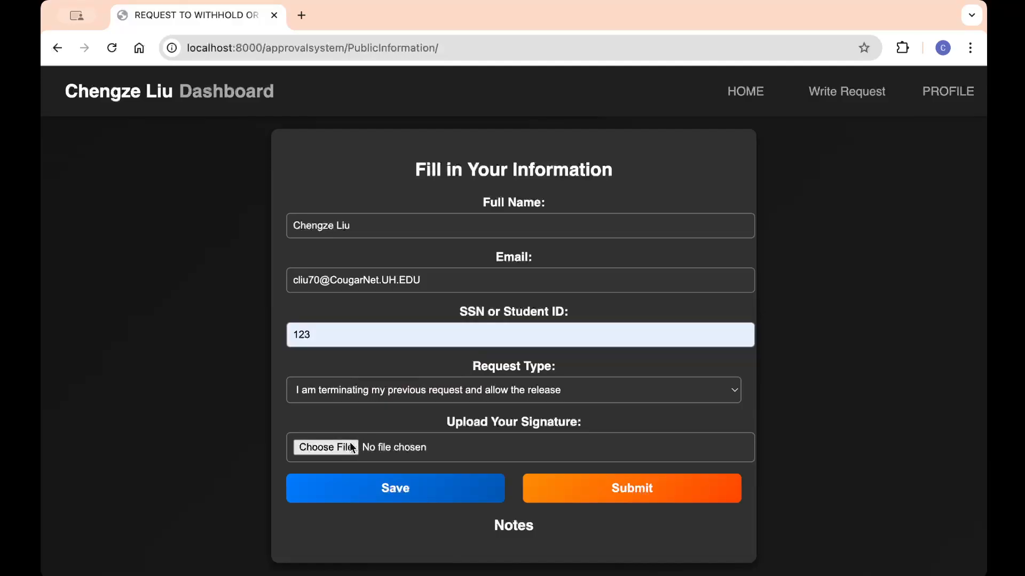
left_click(416, 197)
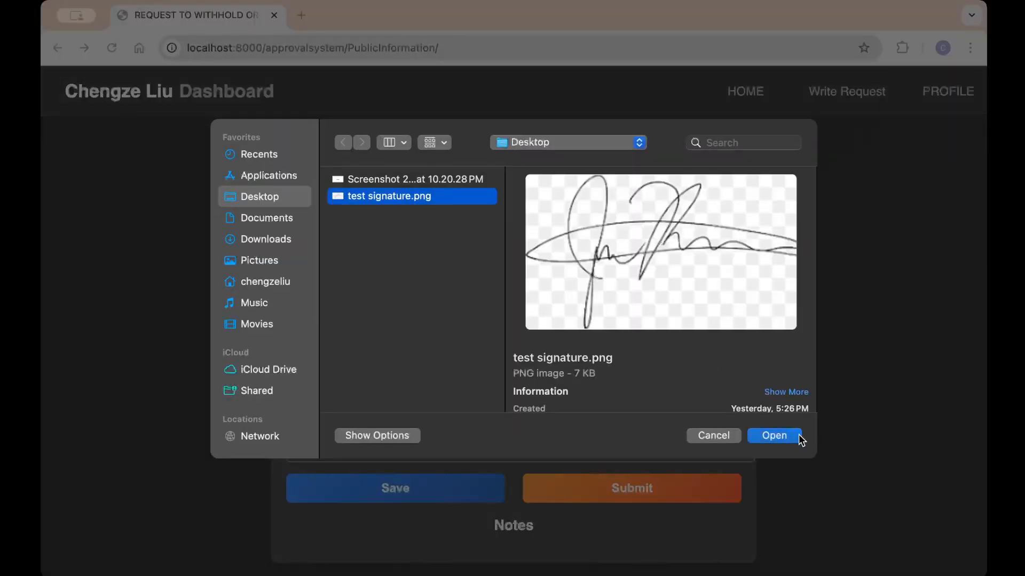
left_click(796, 435)
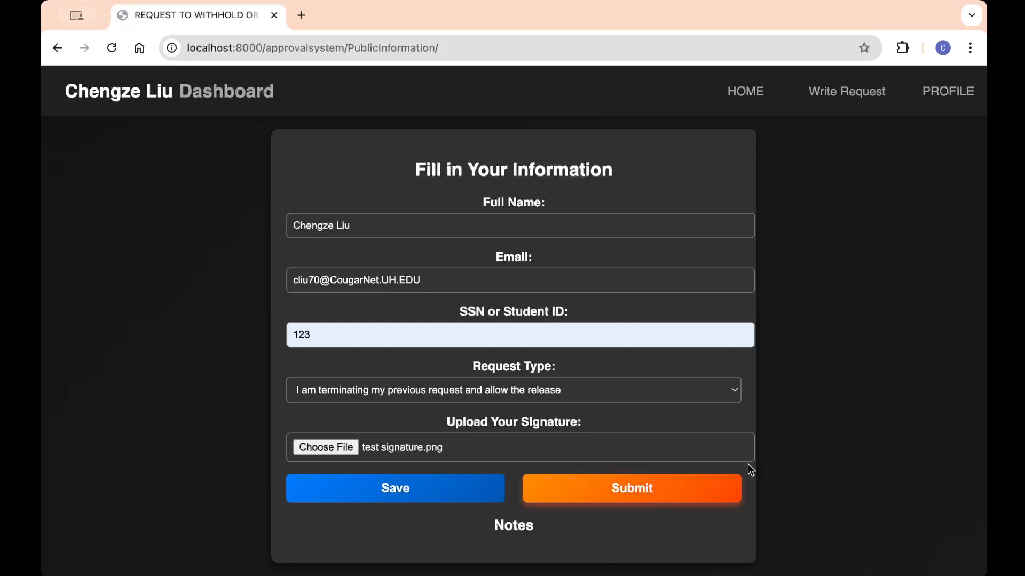
left_click(675, 495)
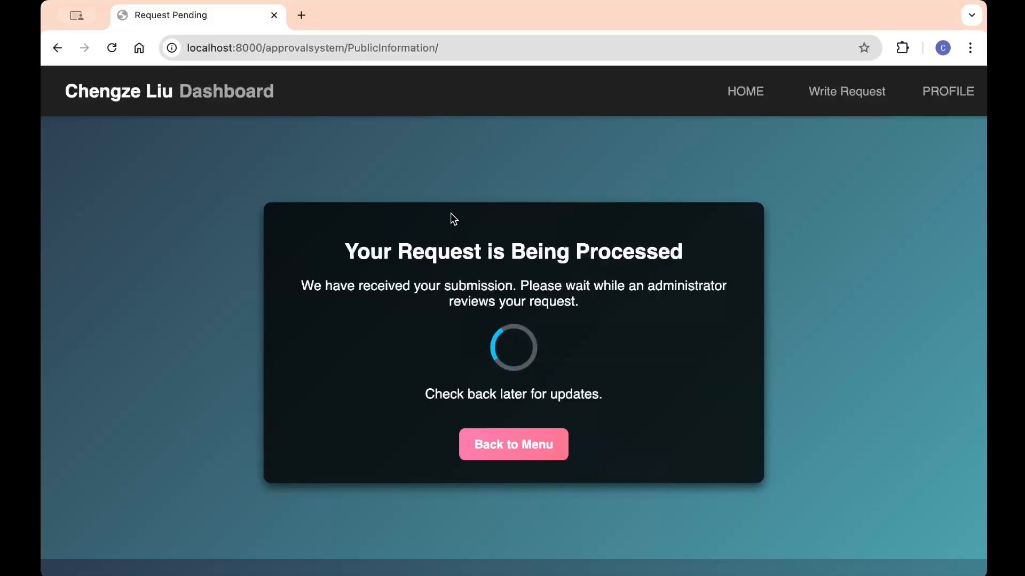
Step: Check that the Release Public Information request is still pending, then return to the administrator profile
left_click(549, 455)
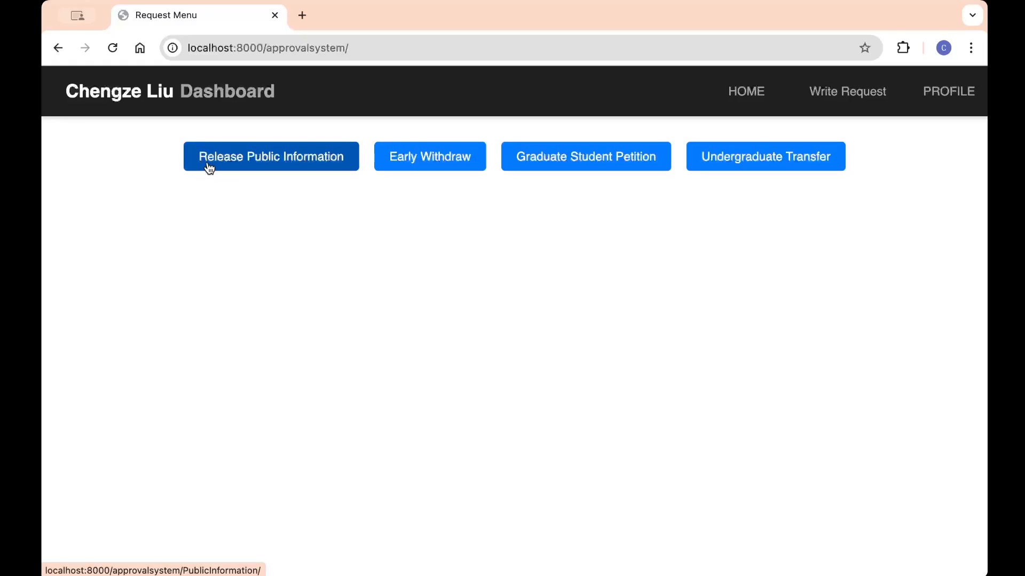
left_click(253, 167)
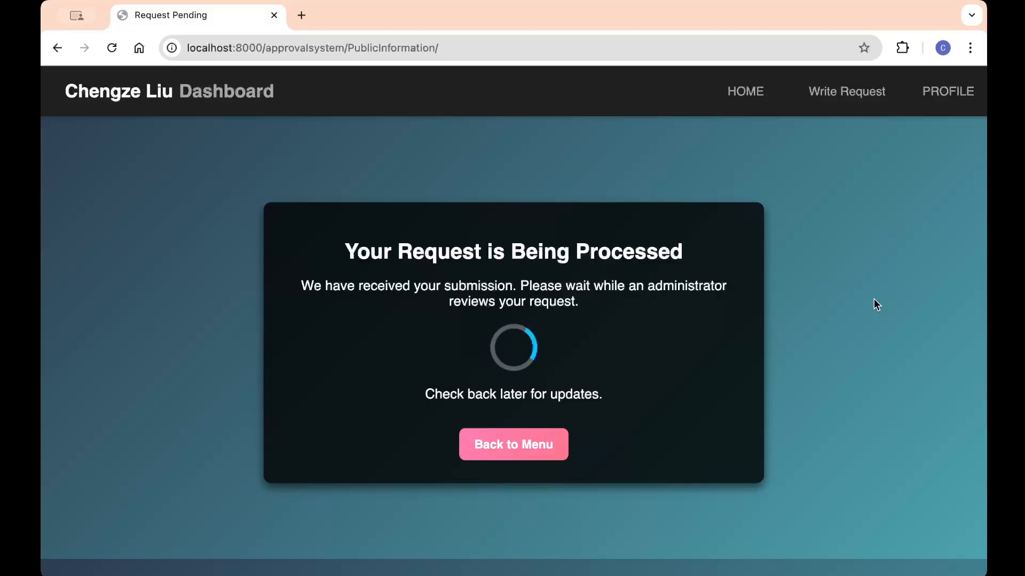
left_click(939, 103)
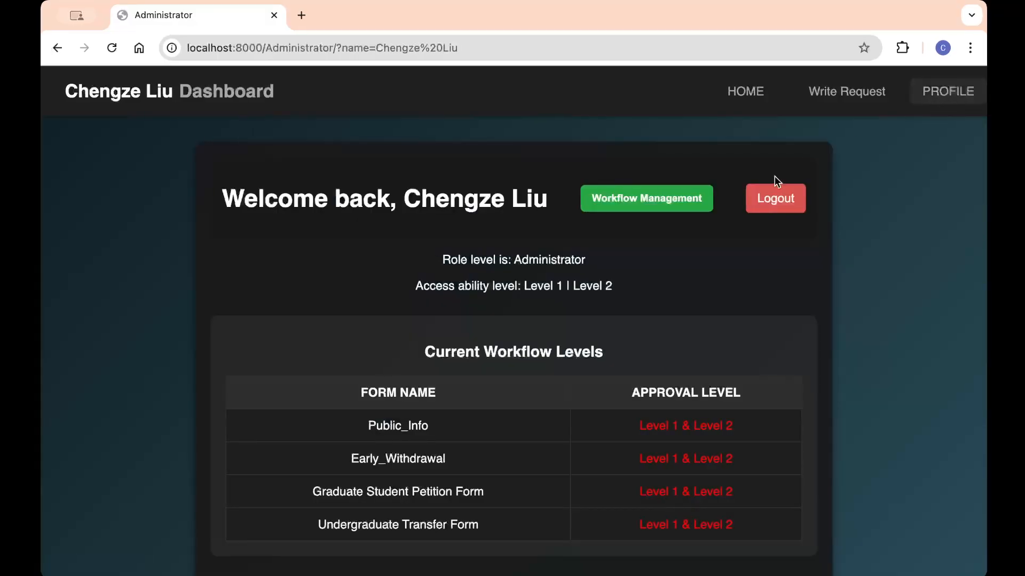
scroll(701, 273, "down", 1)
scroll(701, 273, "down", 1)
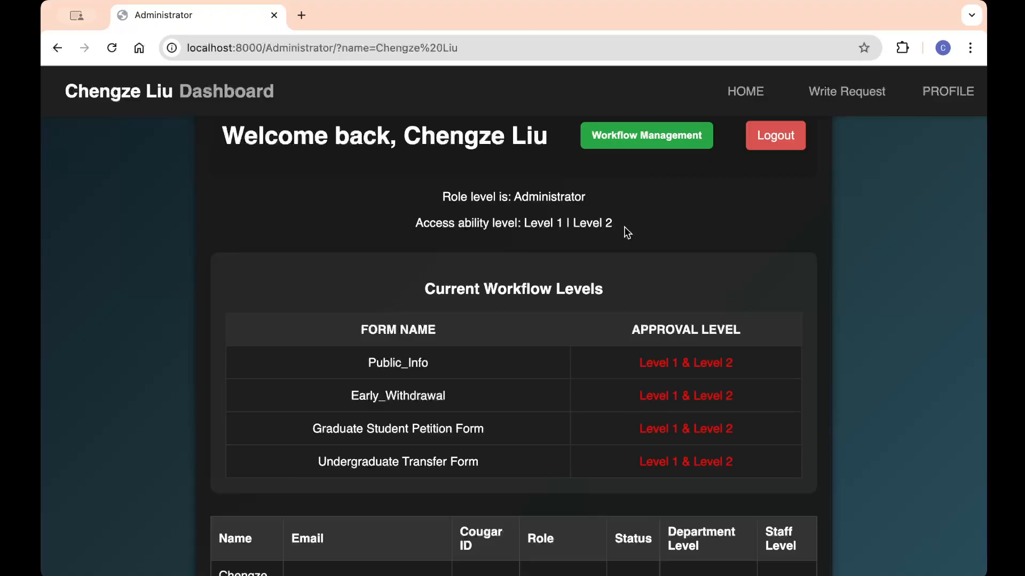
scroll(627, 232, "down", 5)
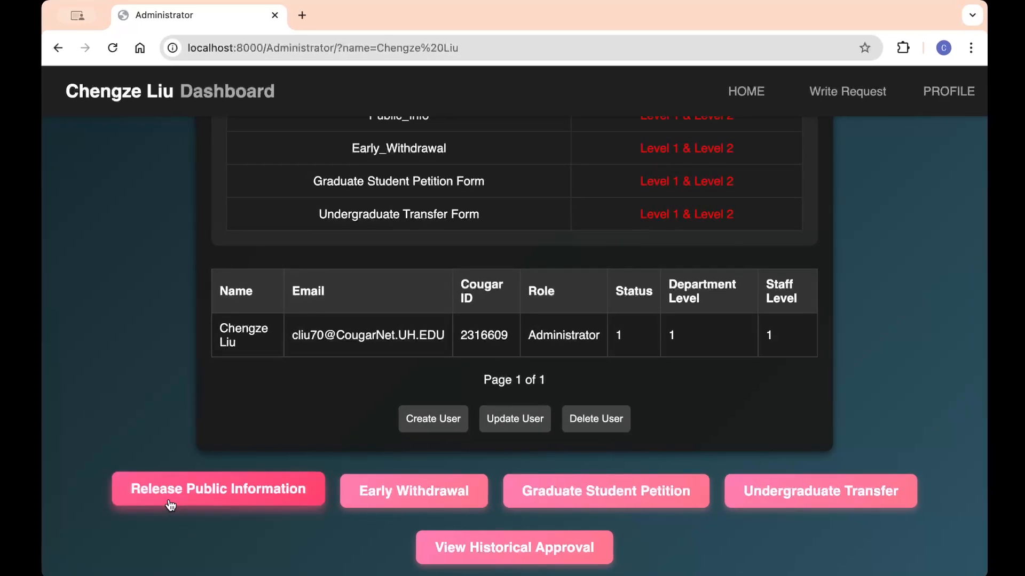
Step: Open the pending public information request, review its filled-in form, and give the department-level approval
left_click(208, 491)
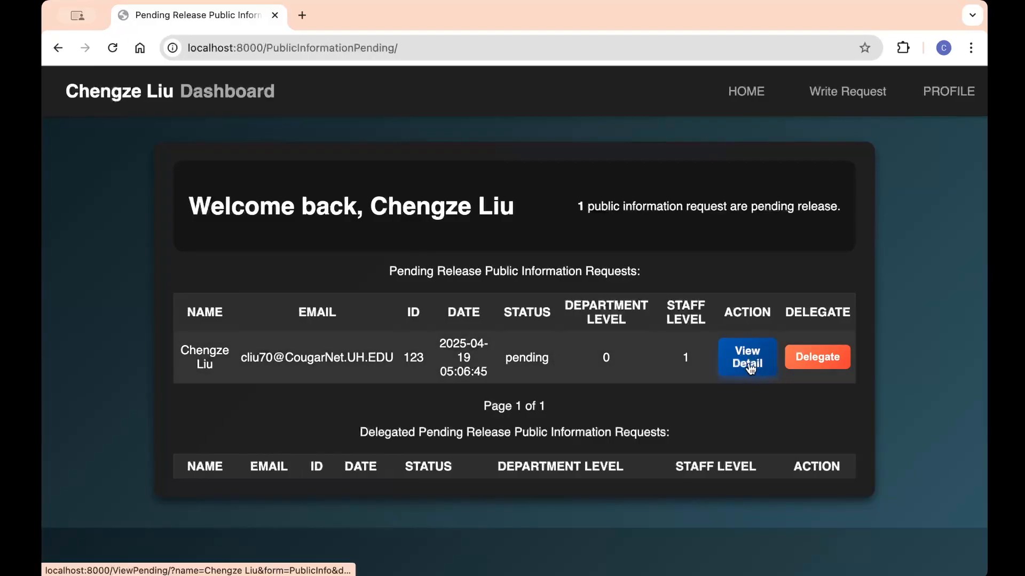
left_click(748, 365)
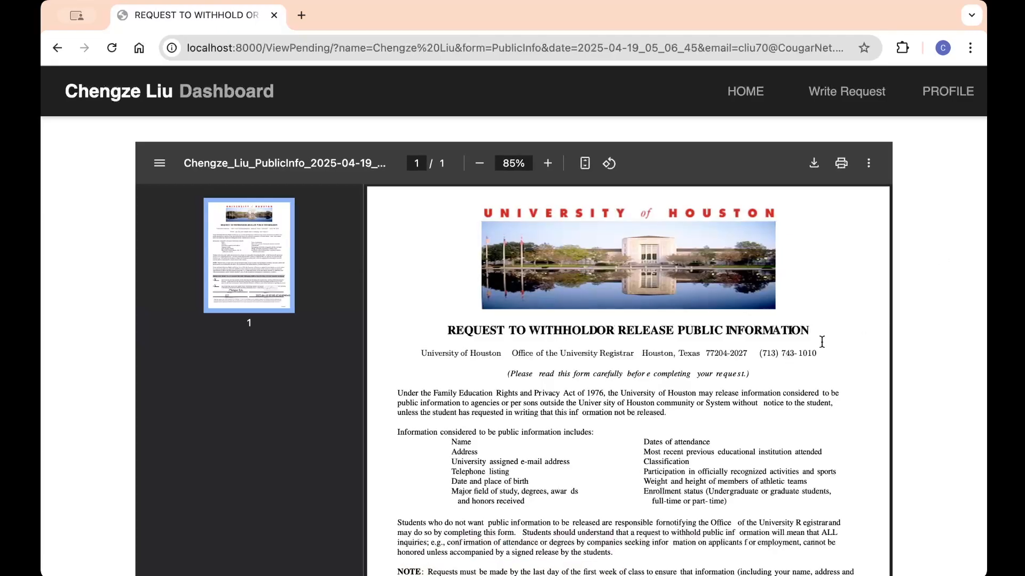
scroll(821, 342, "down", 5)
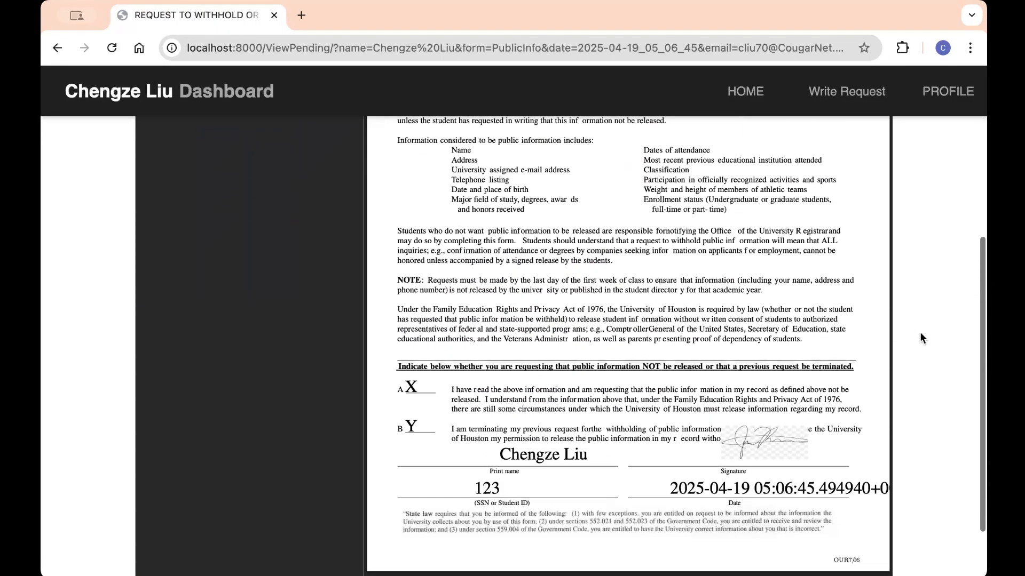
scroll(922, 339, "down", 1)
scroll(750, 288, "up", 1)
scroll(749, 287, "down", 1)
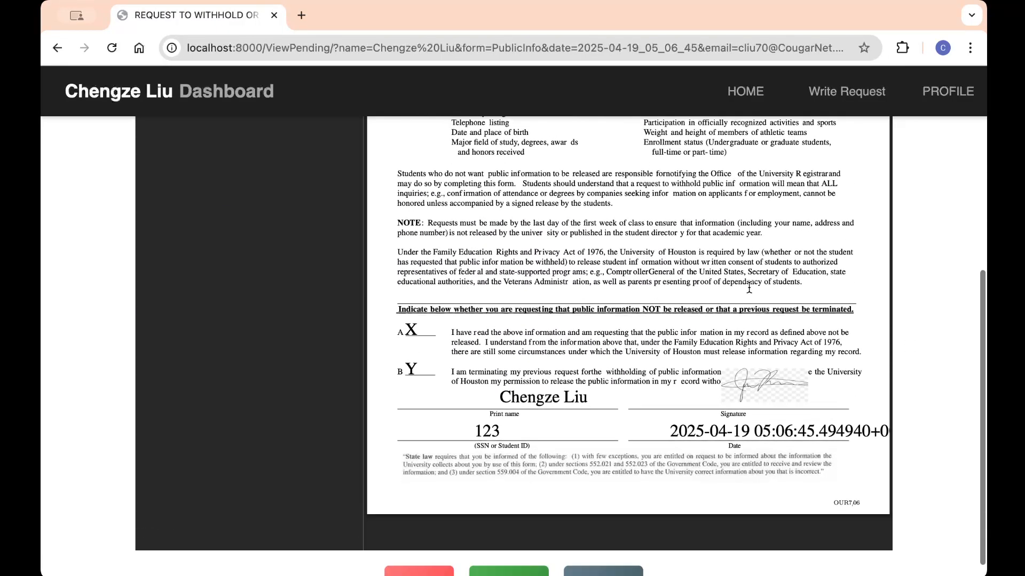
scroll(918, 286, "down", 1)
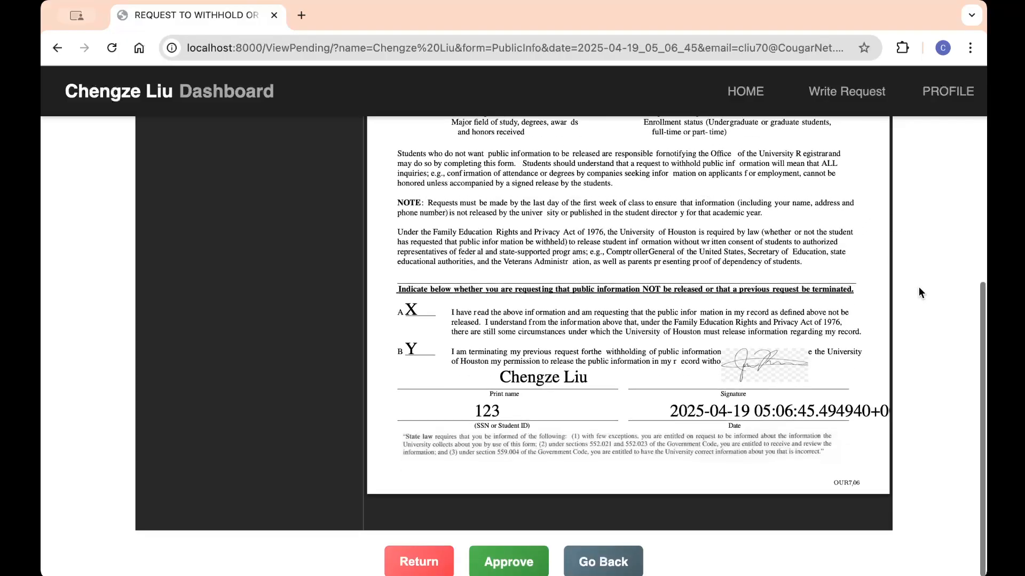
scroll(920, 285, "down", 5)
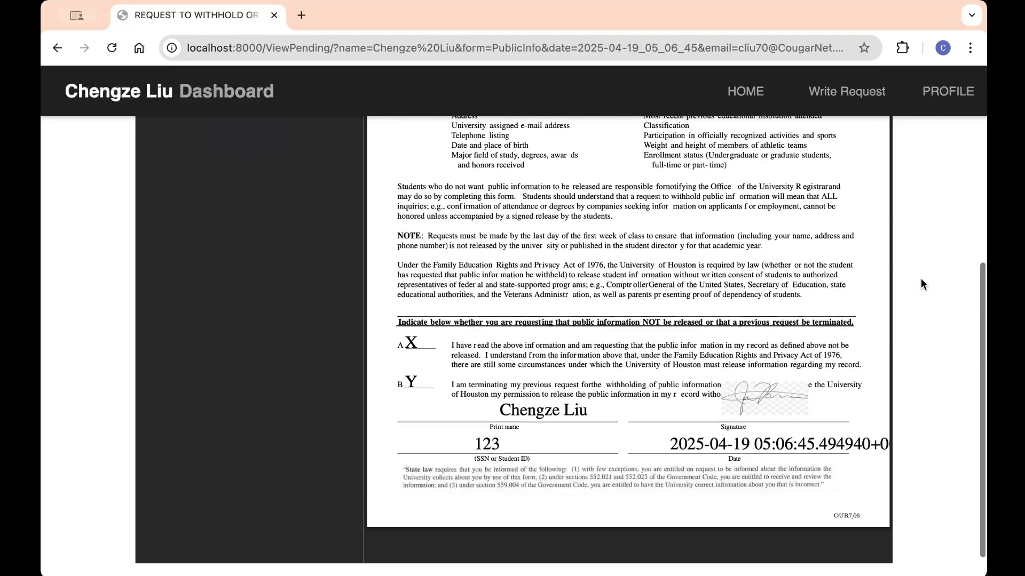
left_click(507, 568)
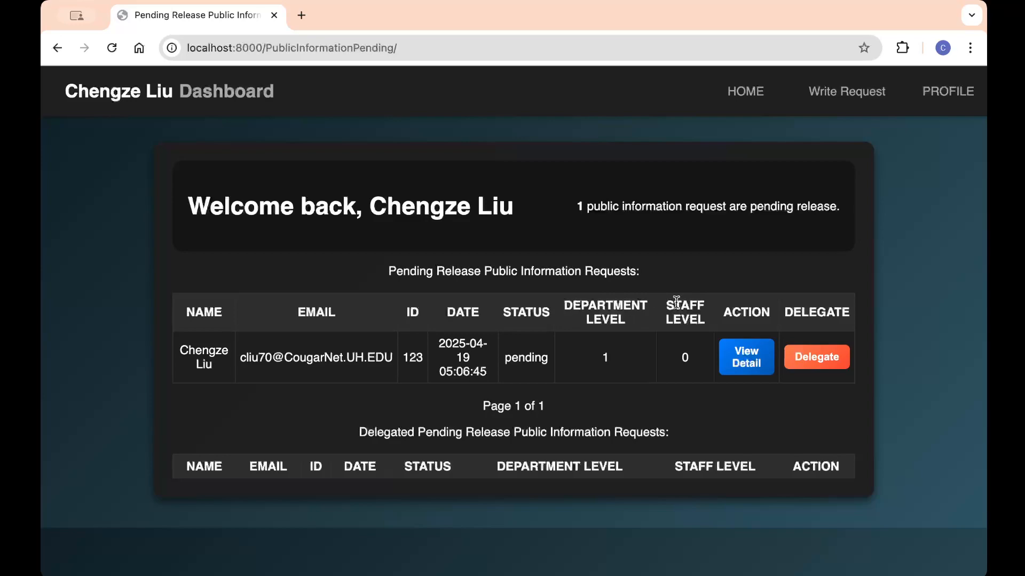
Step: Open the remaining pending request's detail view and give it the staff-level approval
left_click(732, 352)
scroll(907, 319, "down", 10)
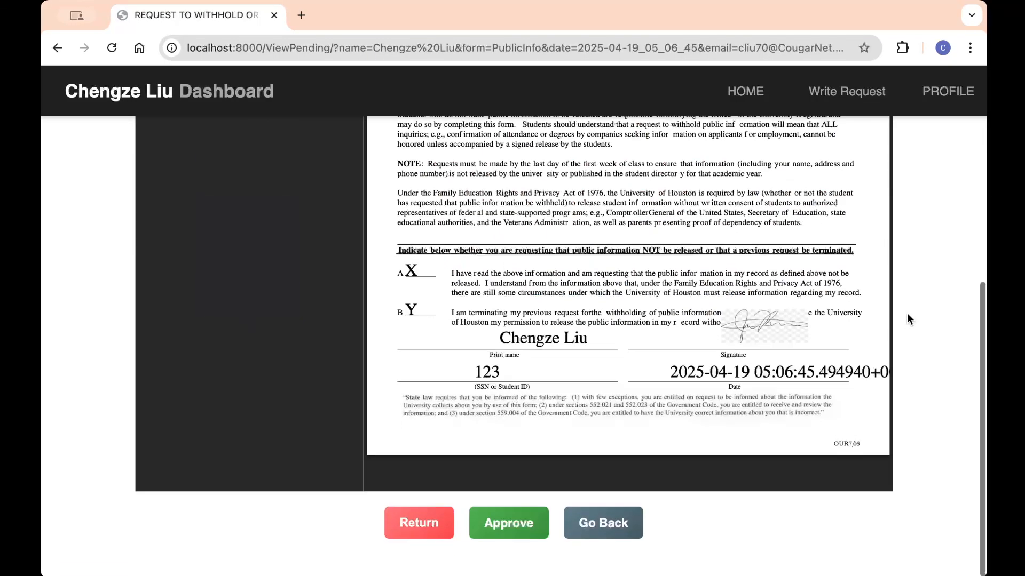
left_click(504, 559)
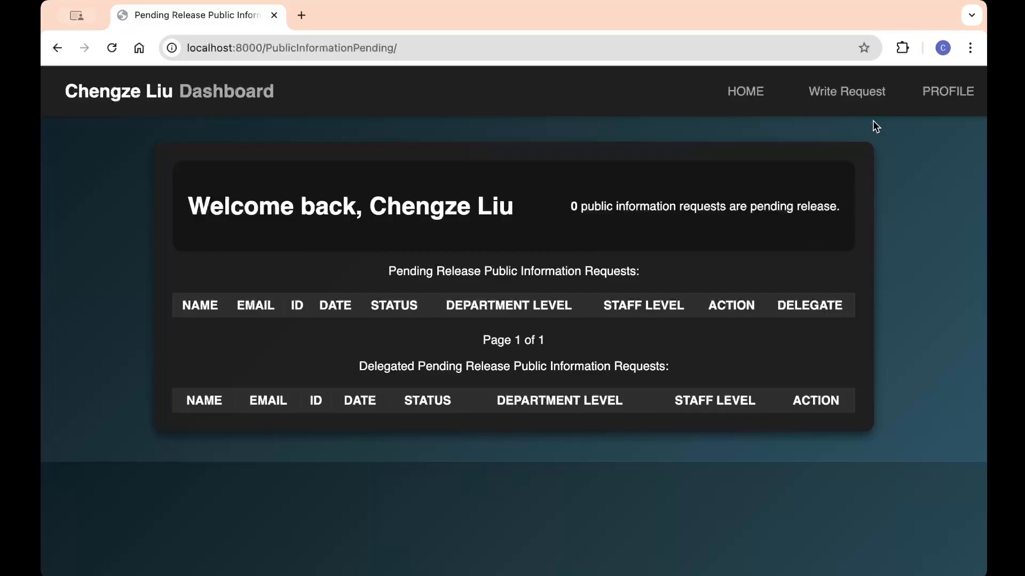
Step: Review the approved Release Public Information form, finish, and return to the administrator profile
left_click(838, 101)
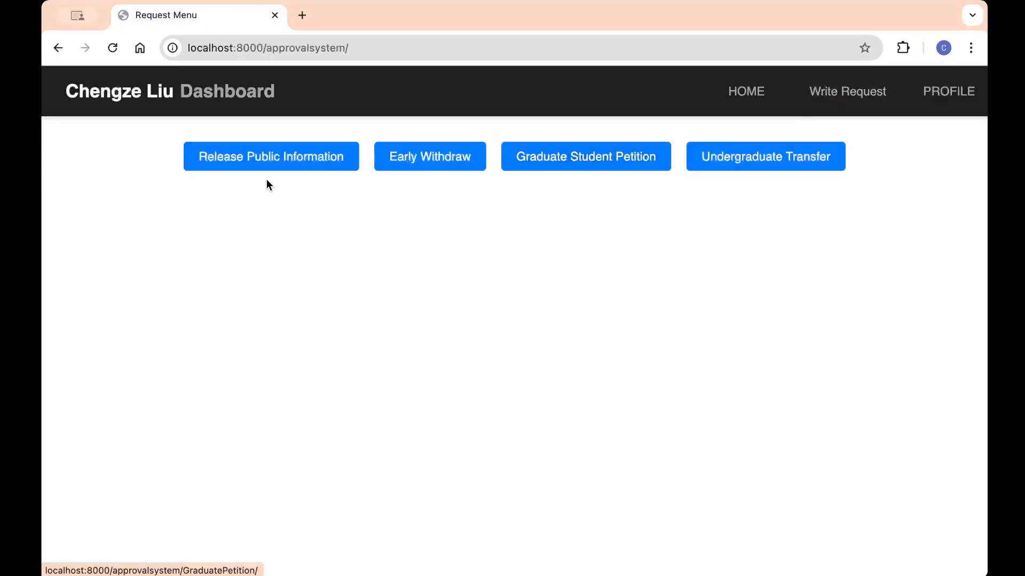
left_click(269, 160)
scroll(929, 246, "down", 3)
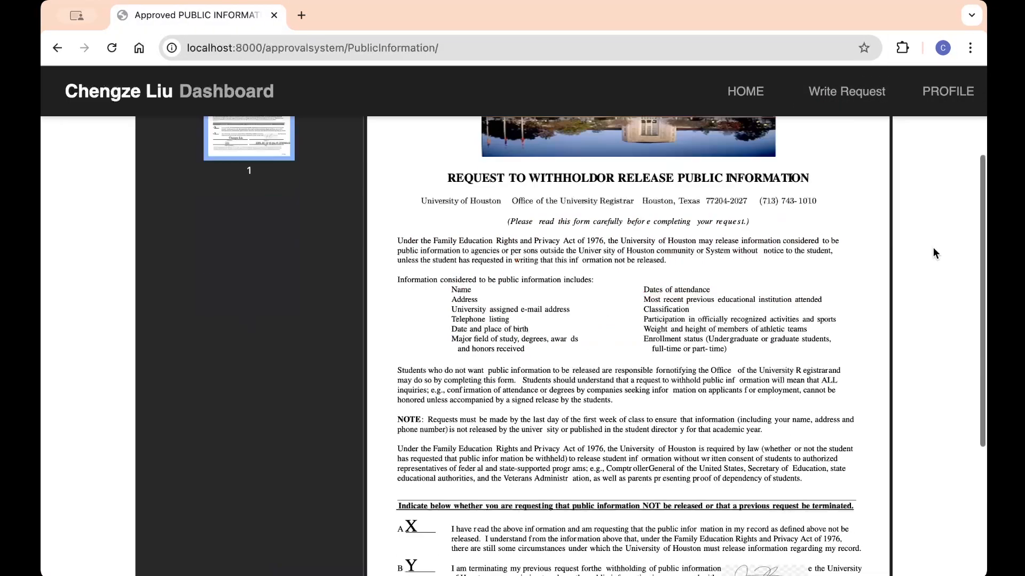
scroll(933, 248, "down", 4)
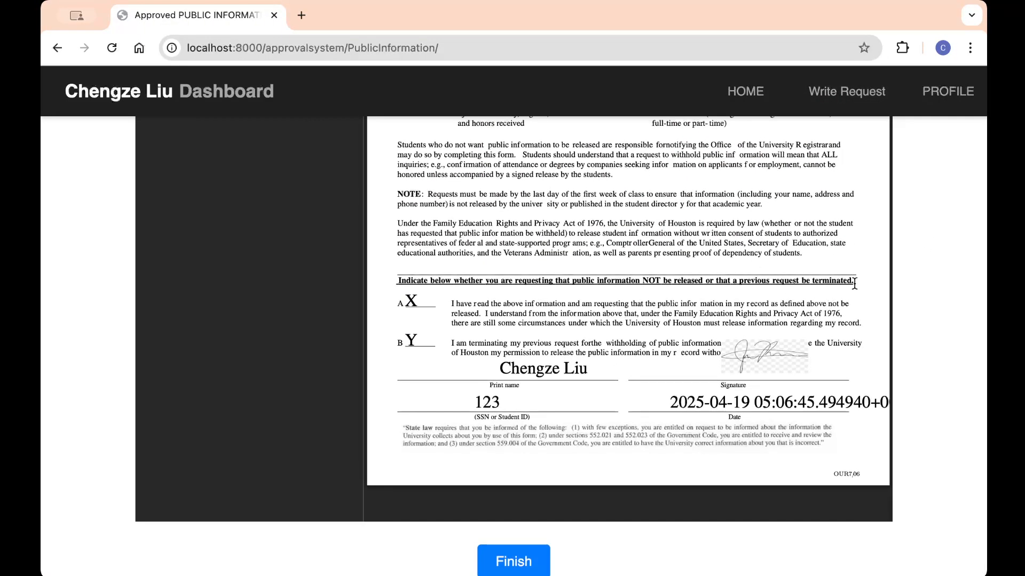
scroll(855, 283, "up", 4)
scroll(944, 267, "down", 4)
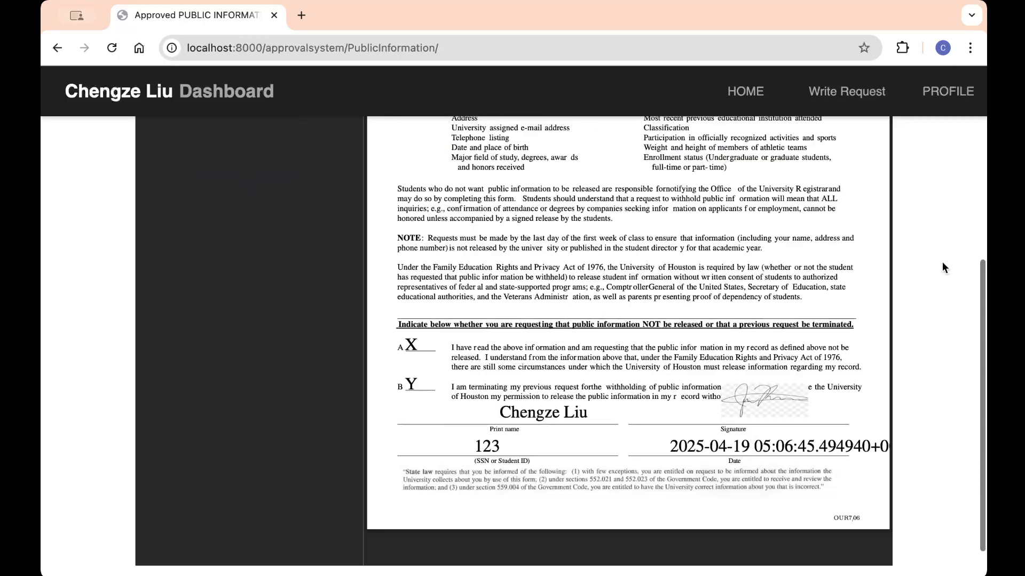
scroll(943, 267, "down", 1)
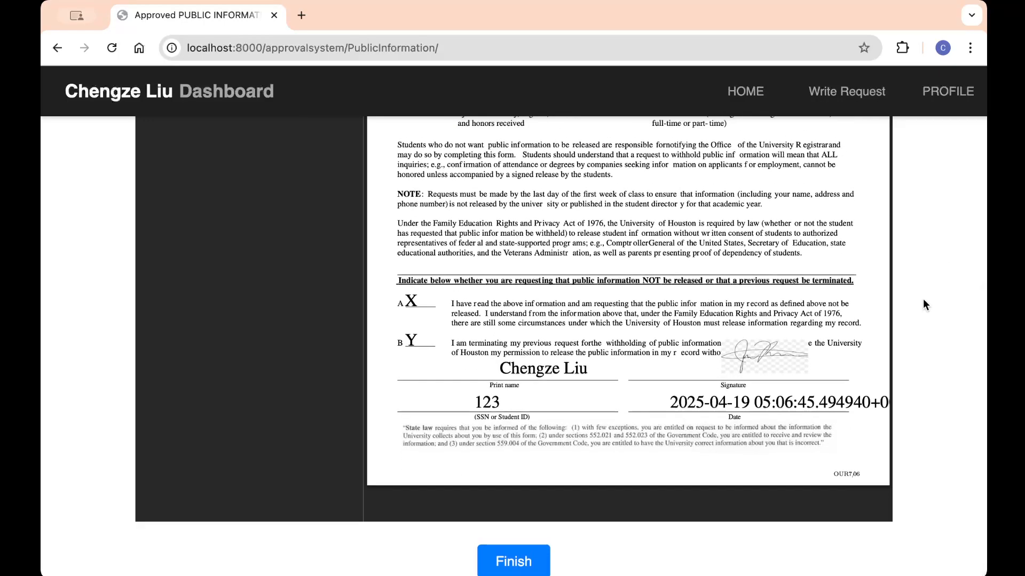
left_click(515, 562)
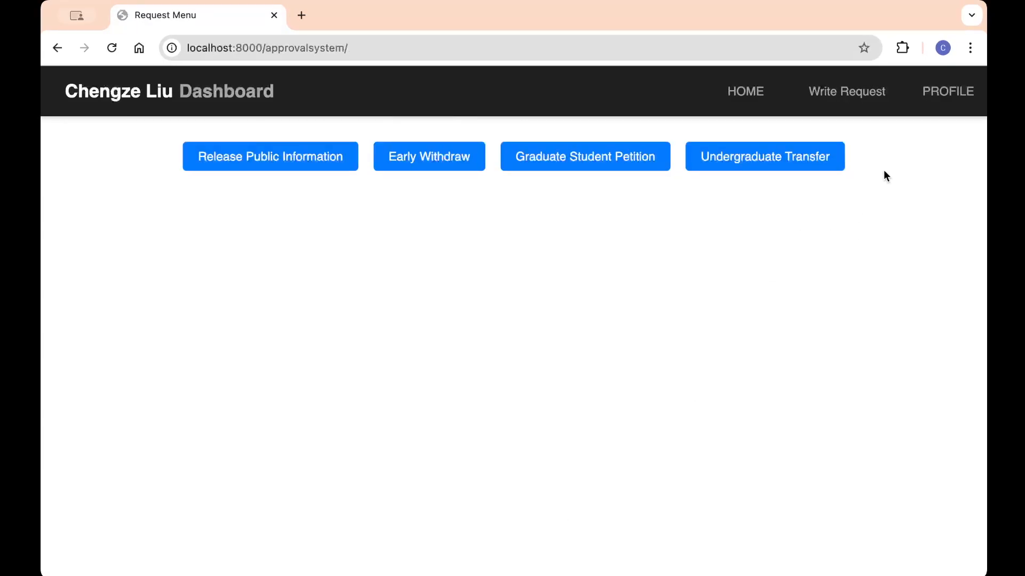
left_click(951, 93)
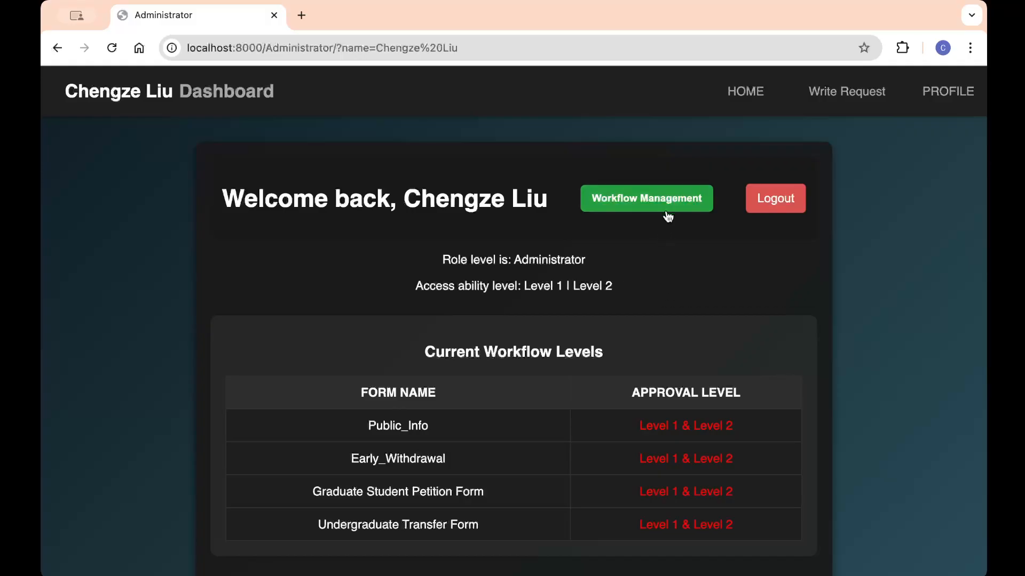
Step: Set the Public Information workflow level to 0 (No Approval Needed) and save it
left_click(654, 202)
left_click(576, 200)
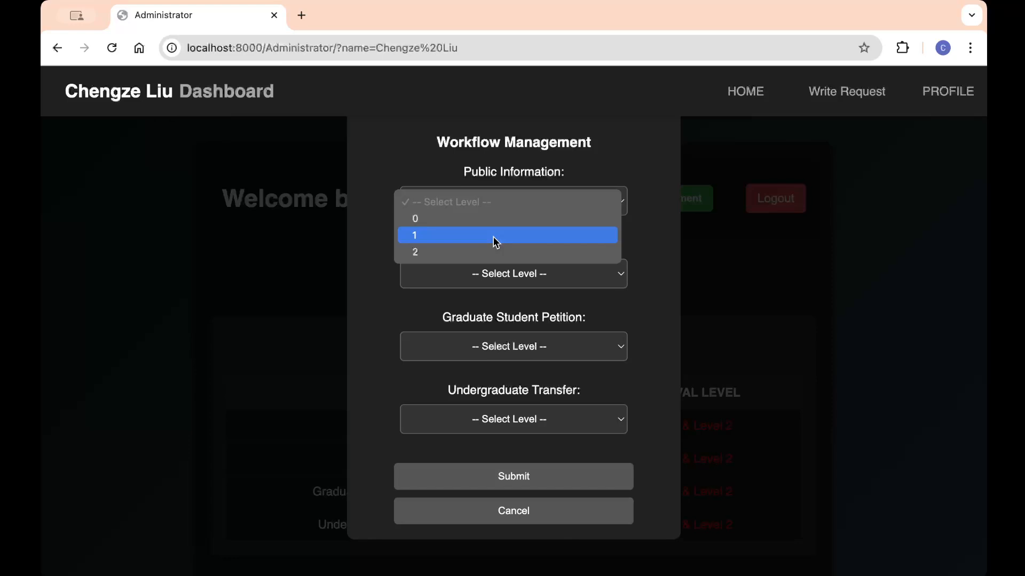
left_click(494, 217)
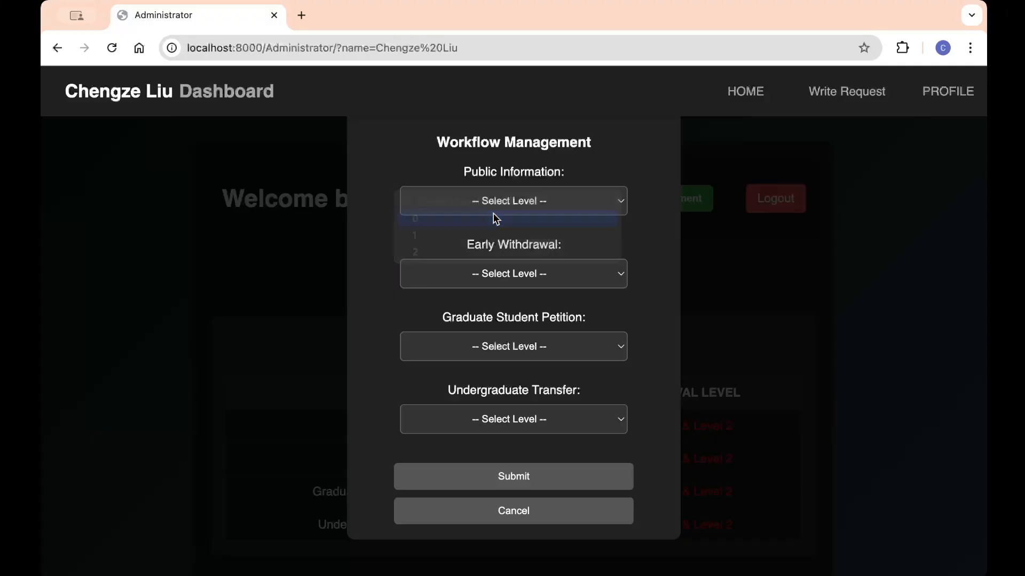
left_click(514, 476)
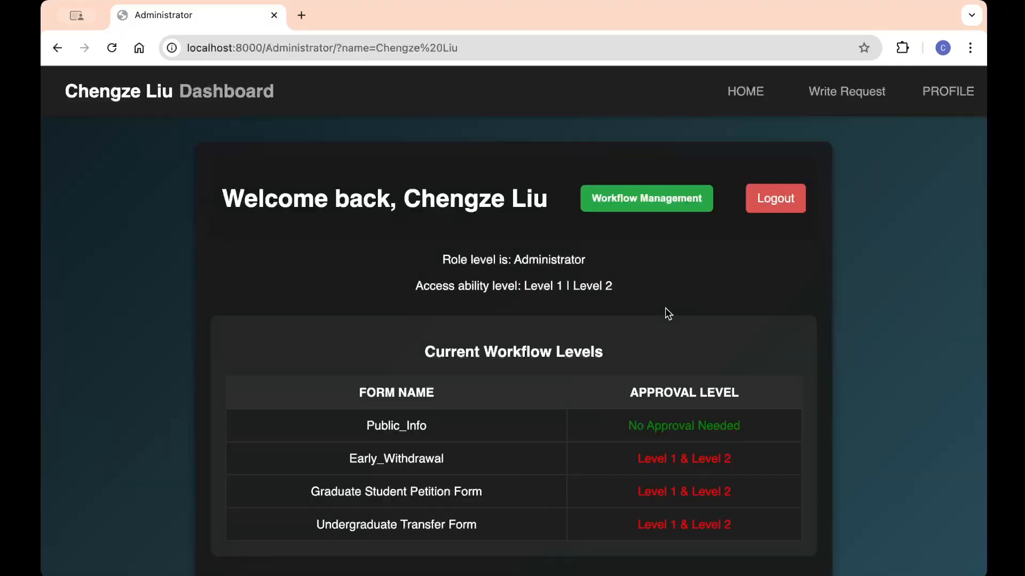
scroll(665, 307, "down", 3)
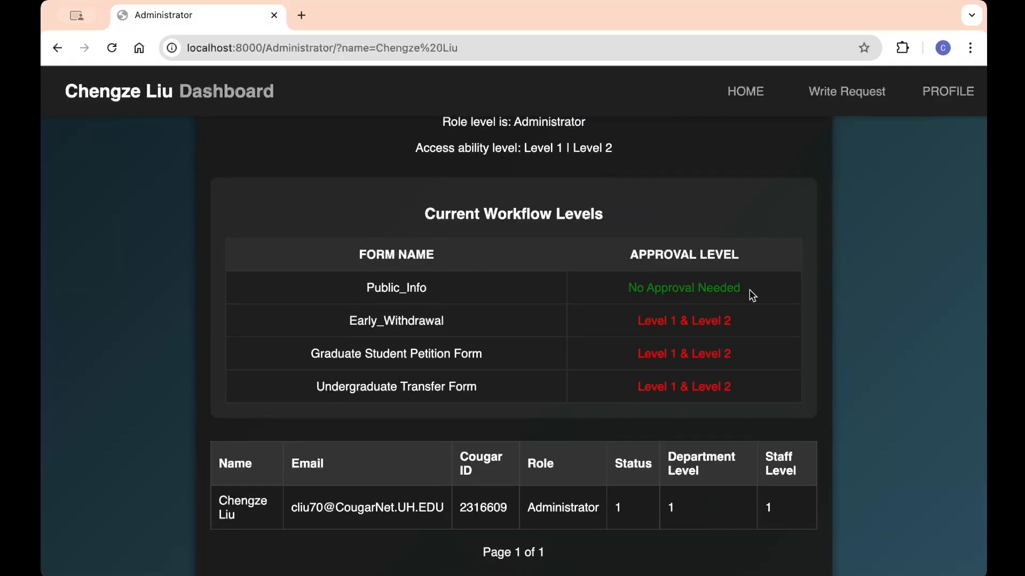
scroll(750, 289, "down", 2)
Step: Submit a new Release Public Information request with the student ID and test signature.png attached
left_click(859, 93)
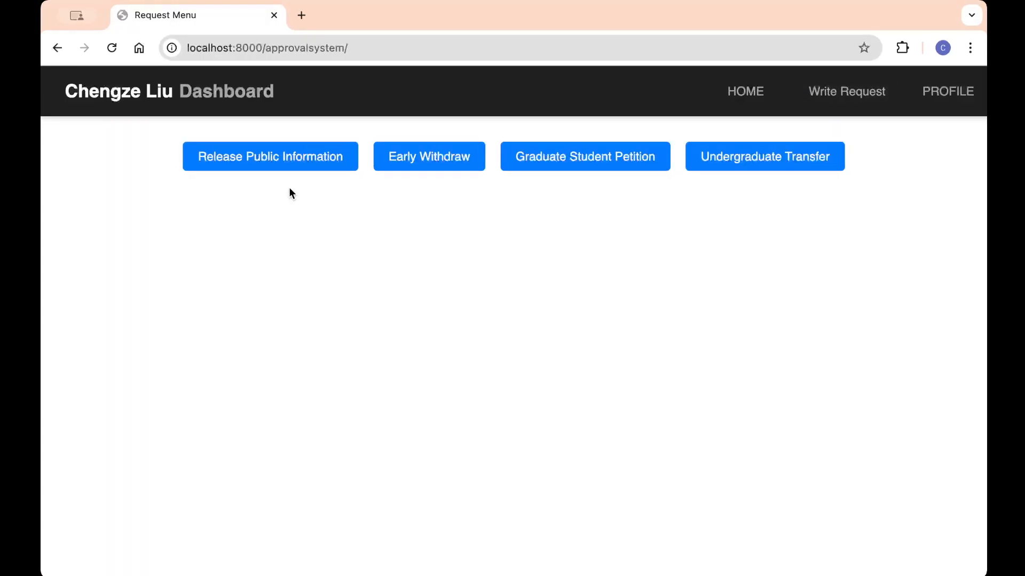
left_click(268, 162)
scroll(370, 367, "down", 10)
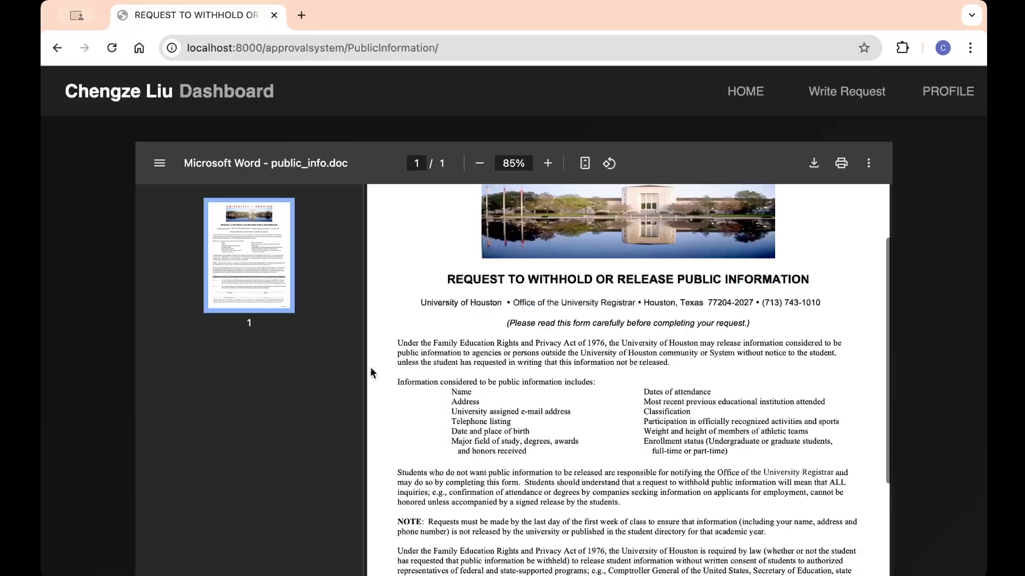
scroll(320, 395, "down", 3)
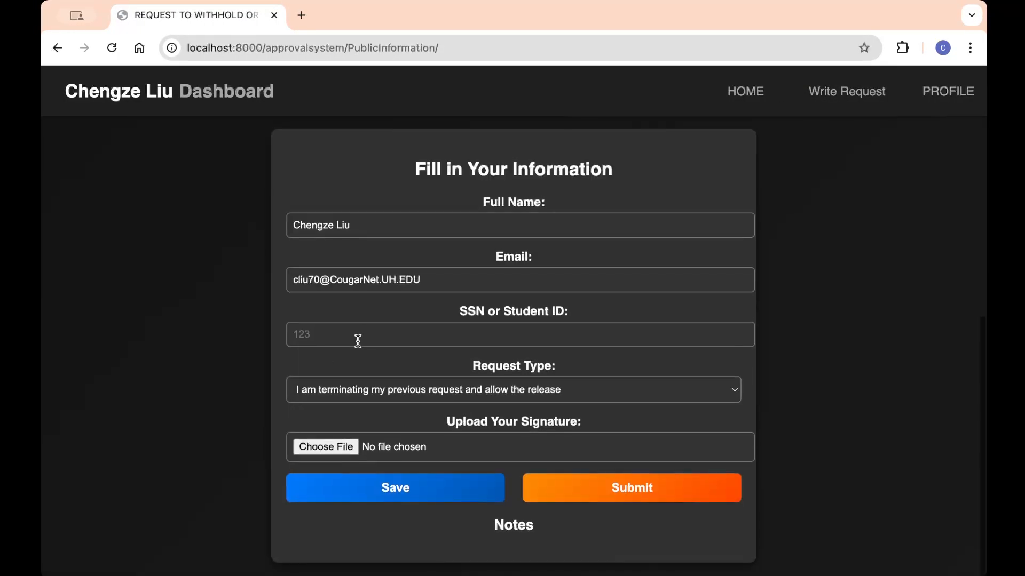
left_click(366, 332)
left_click(391, 371)
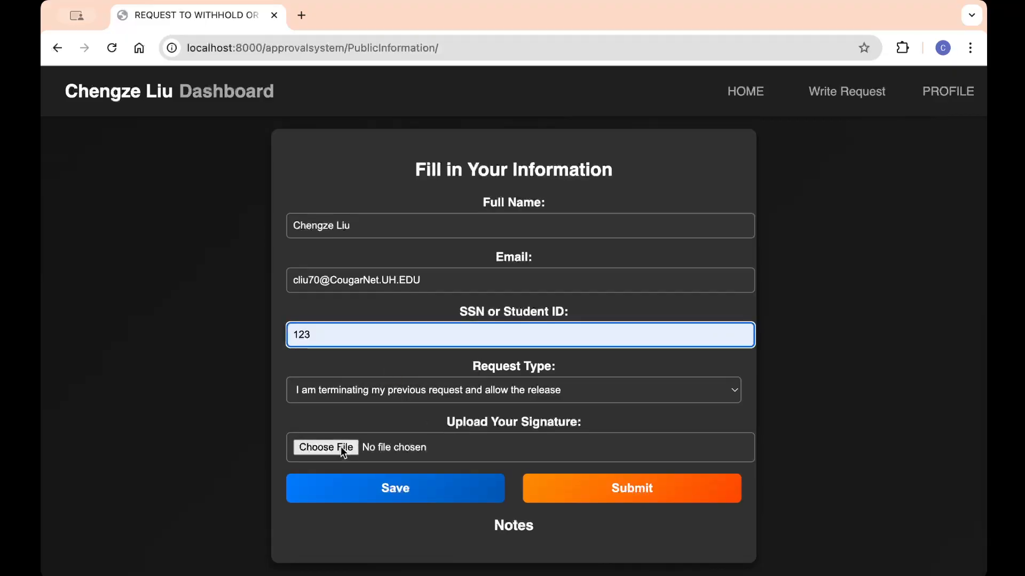
left_click(341, 447)
left_click(423, 202)
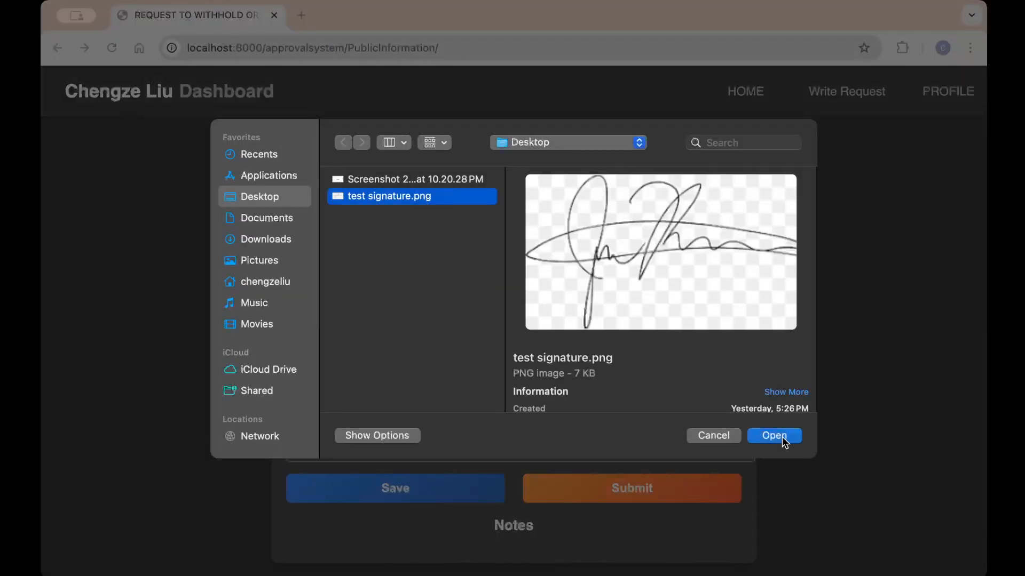
left_click(780, 436)
left_click(628, 489)
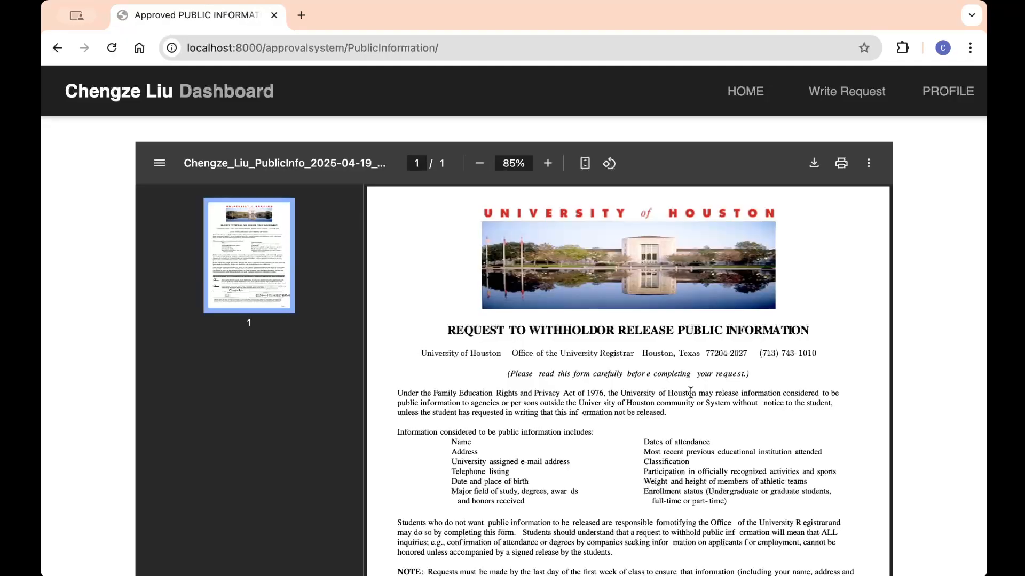
Step: Review the instantly approved form, finish, and go back to the administrator profile
scroll(860, 293, "down", 3)
scroll(915, 314, "down", 4)
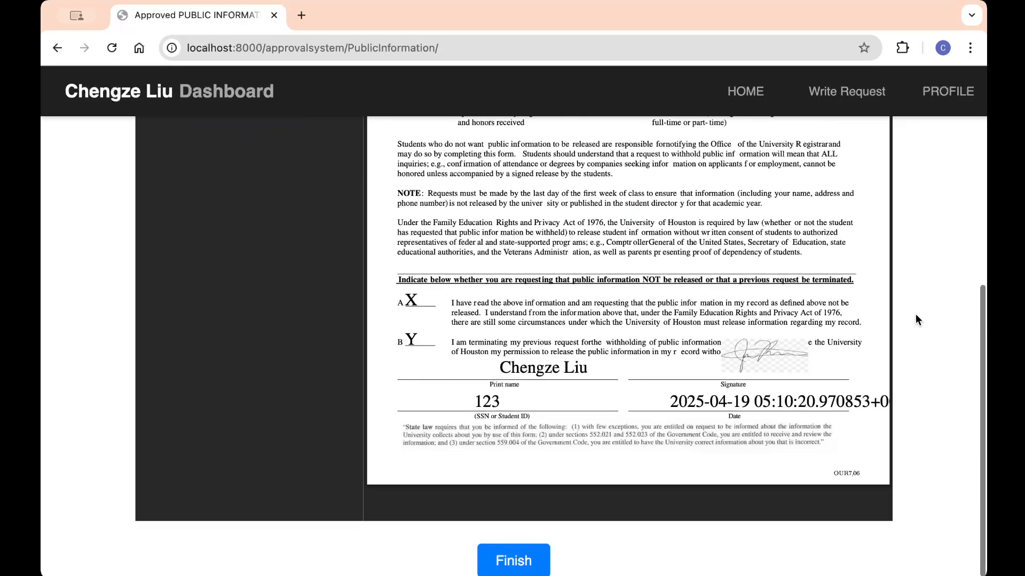
scroll(788, 299, "up", 7)
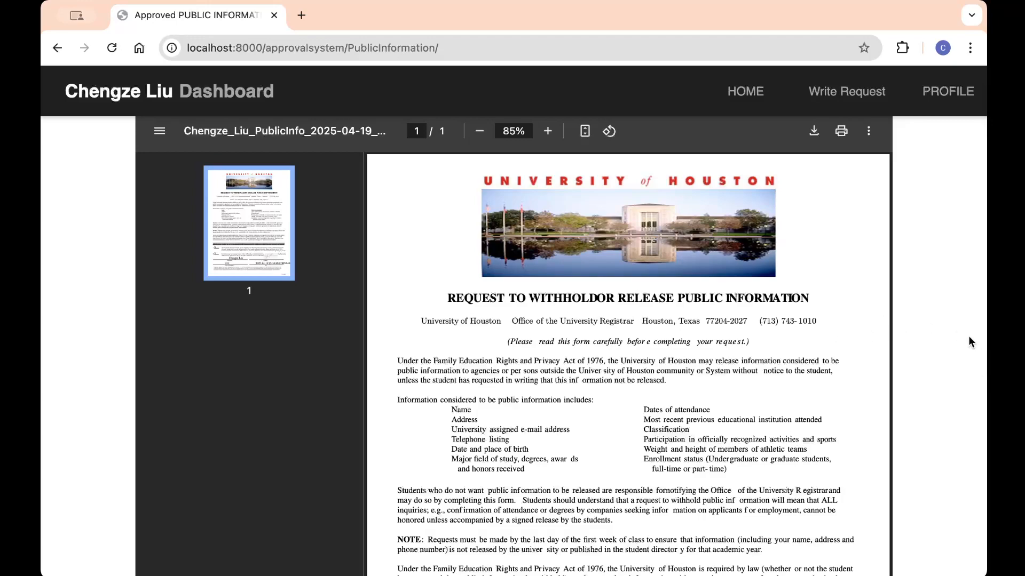
scroll(968, 335, "down", 6)
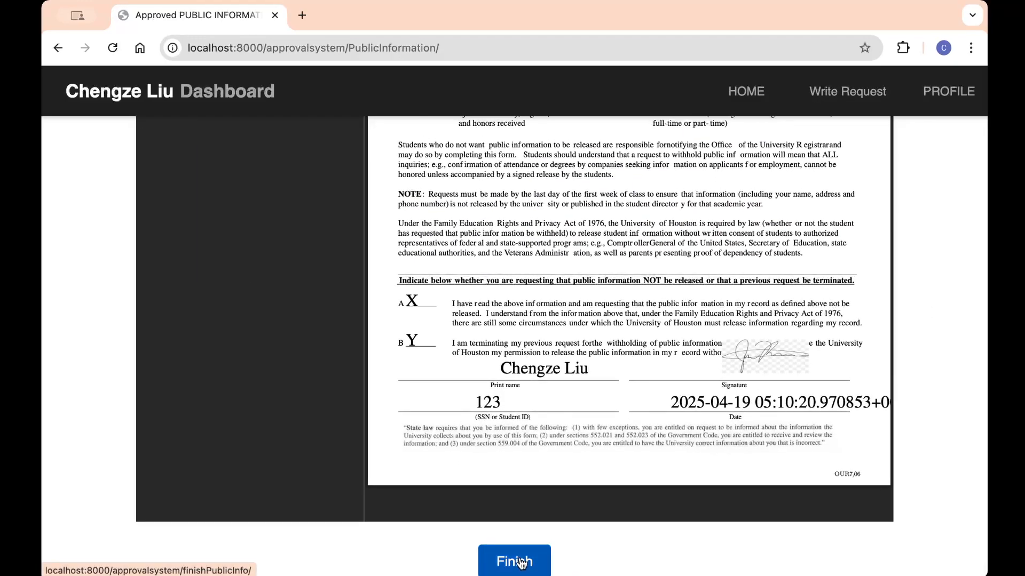
left_click(516, 560)
left_click(937, 105)
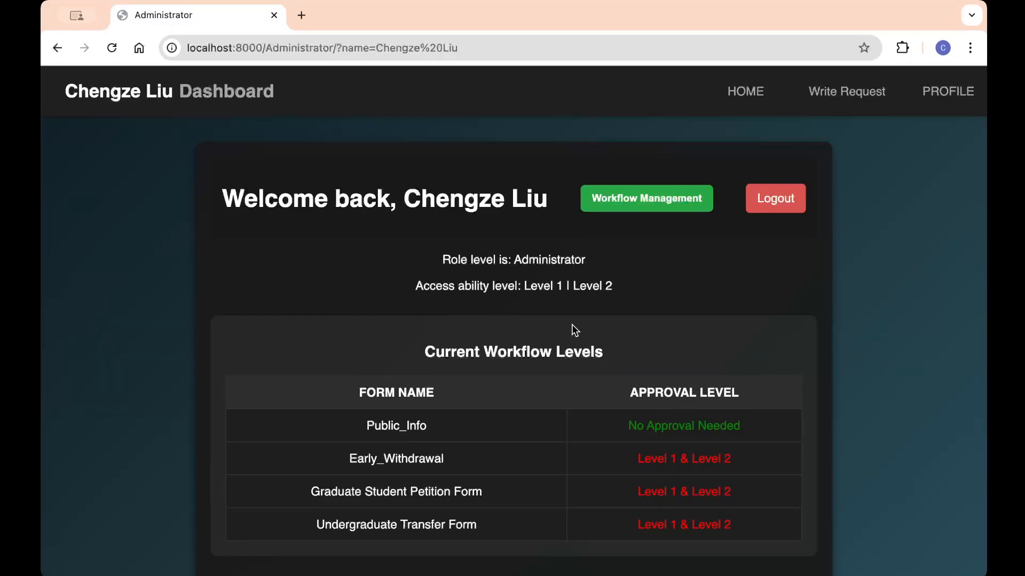
scroll(612, 338, "down", 2)
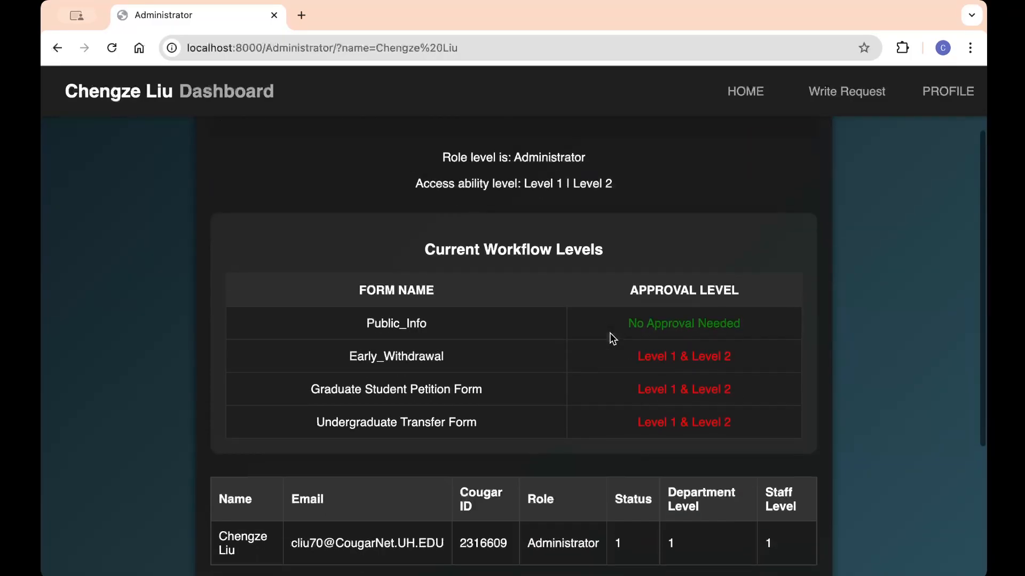
scroll(612, 338, "up", 2)
scroll(612, 338, "down", 2)
scroll(612, 338, "up", 1)
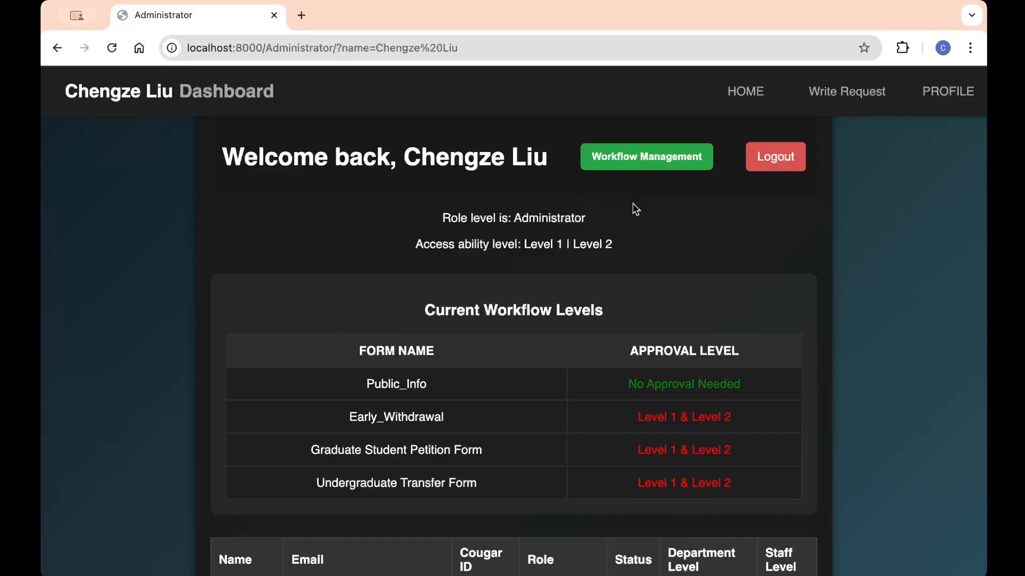
scroll(632, 203, "down", 2)
scroll(632, 203, "up", 3)
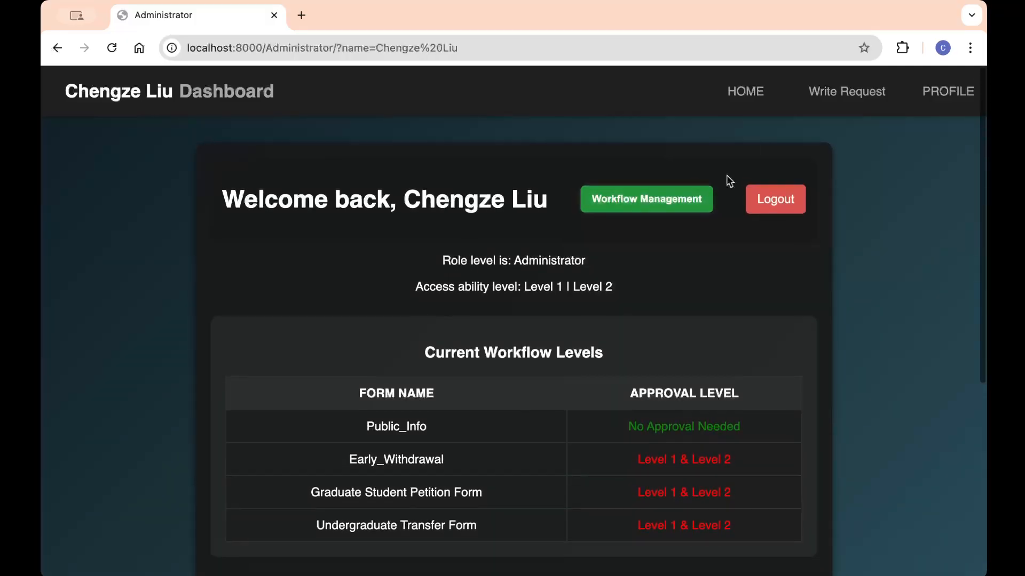
Step: Start a new Graduate Student Petition and auto-fill it with sample explanation text
left_click(846, 91)
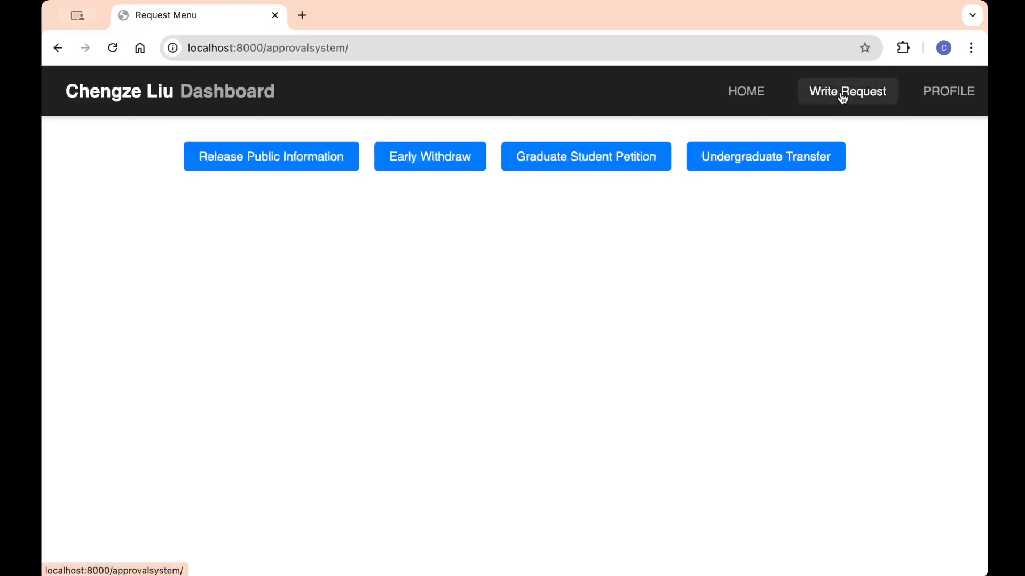
left_click(588, 163)
scroll(527, 249, "down", 5)
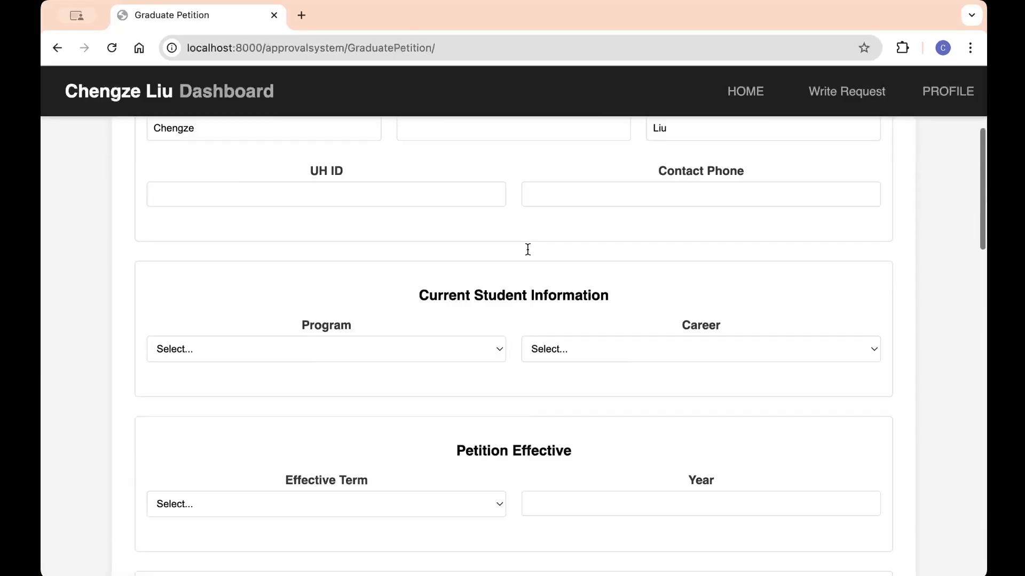
scroll(527, 250, "down", 20)
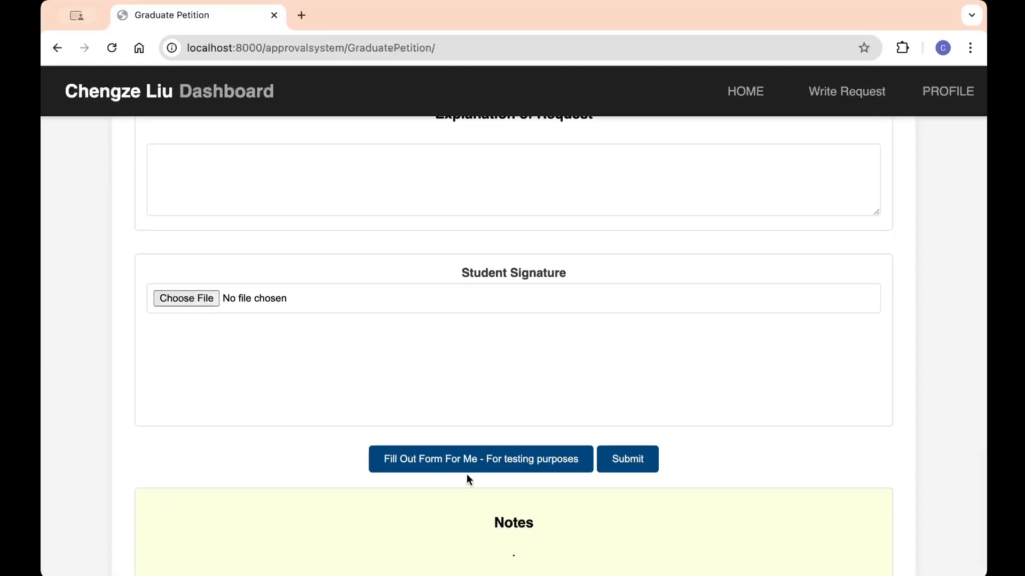
left_click(469, 468)
Step: Attach test signature.png as the signature and submit the petition
left_click(183, 299)
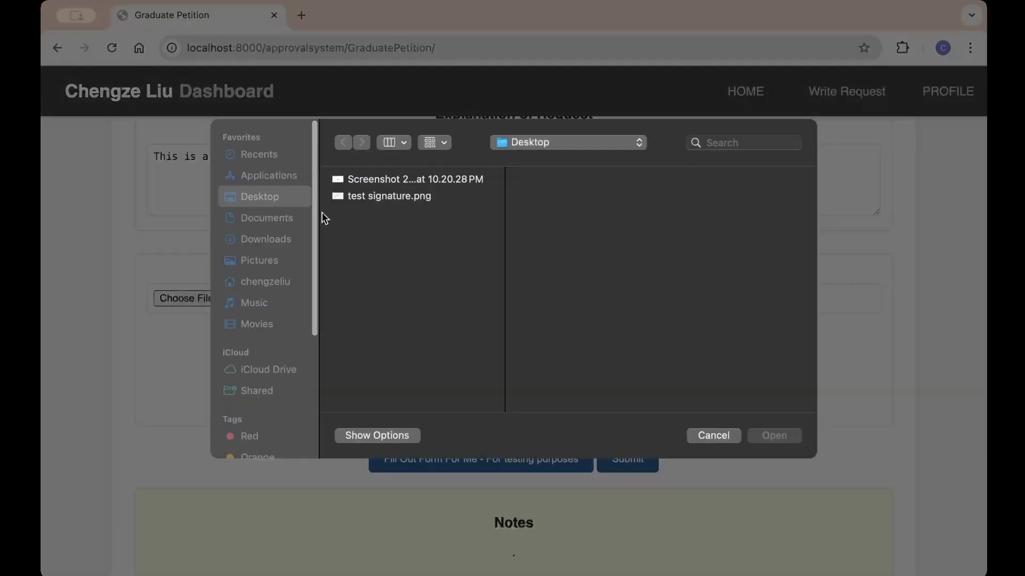
left_click(375, 198)
left_click(773, 434)
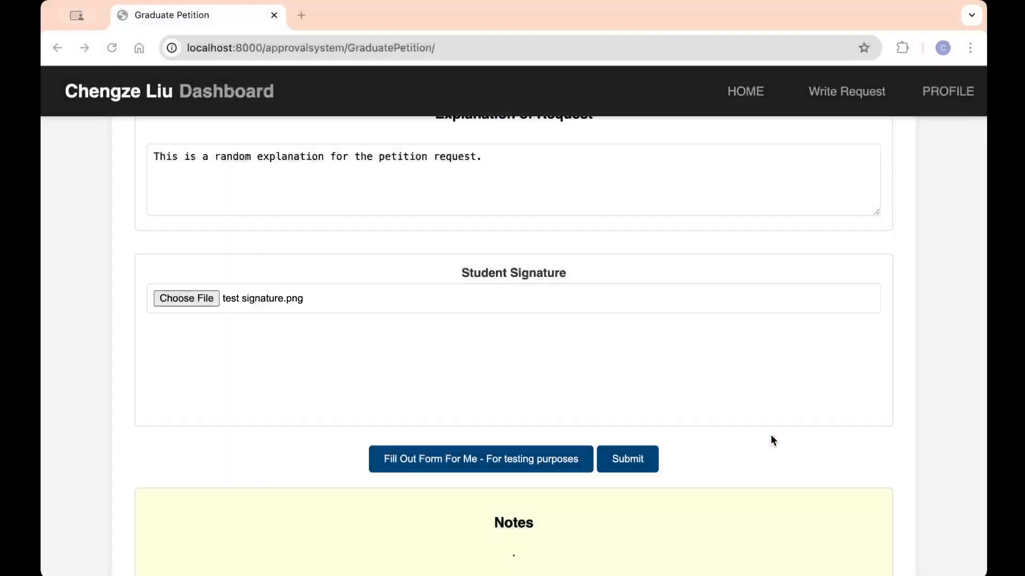
left_click(636, 461)
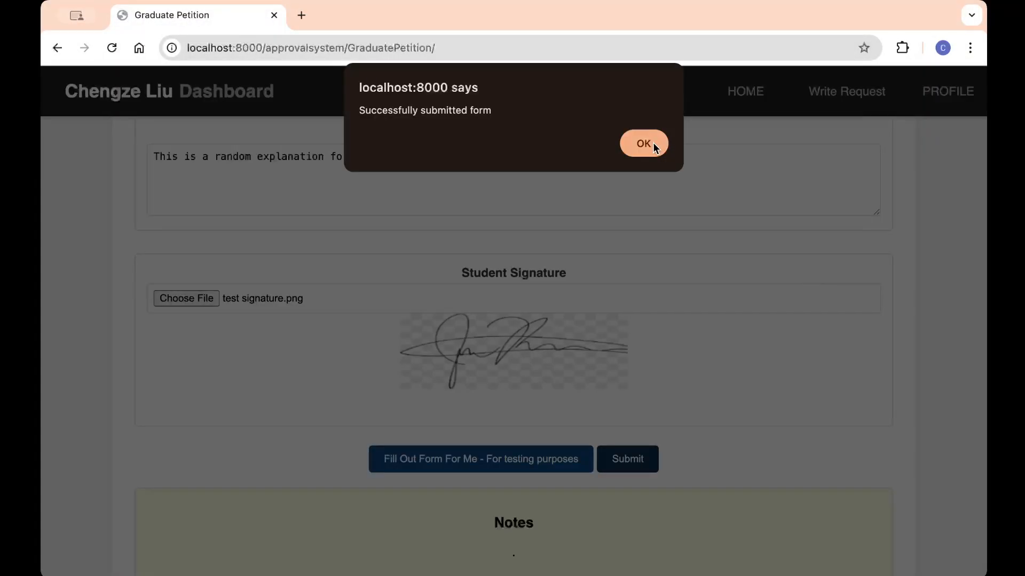
left_click(643, 143)
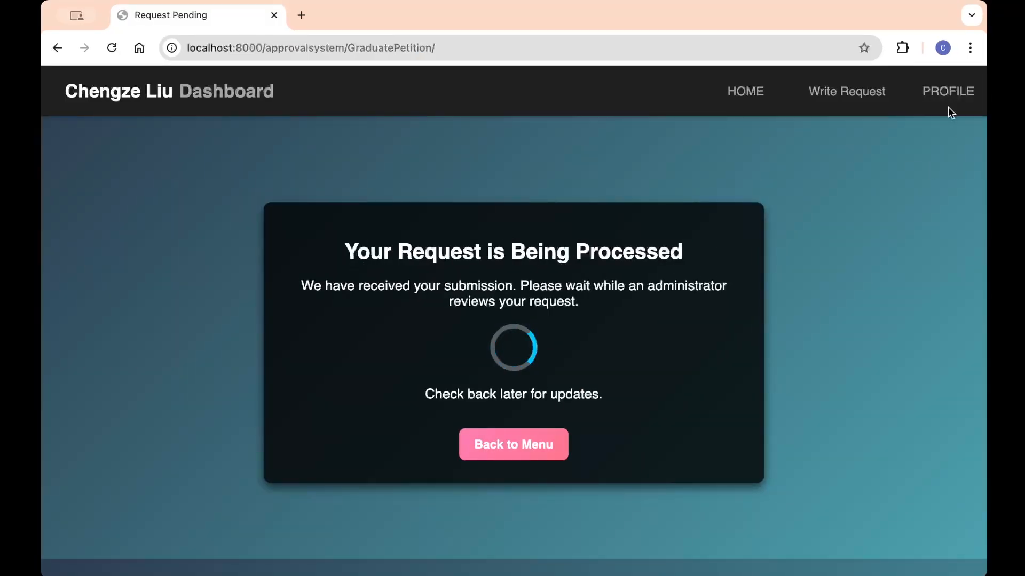
Step: From the profile page, view pending Graduate Student Petition requests, showing one at staff level 1
left_click(959, 97)
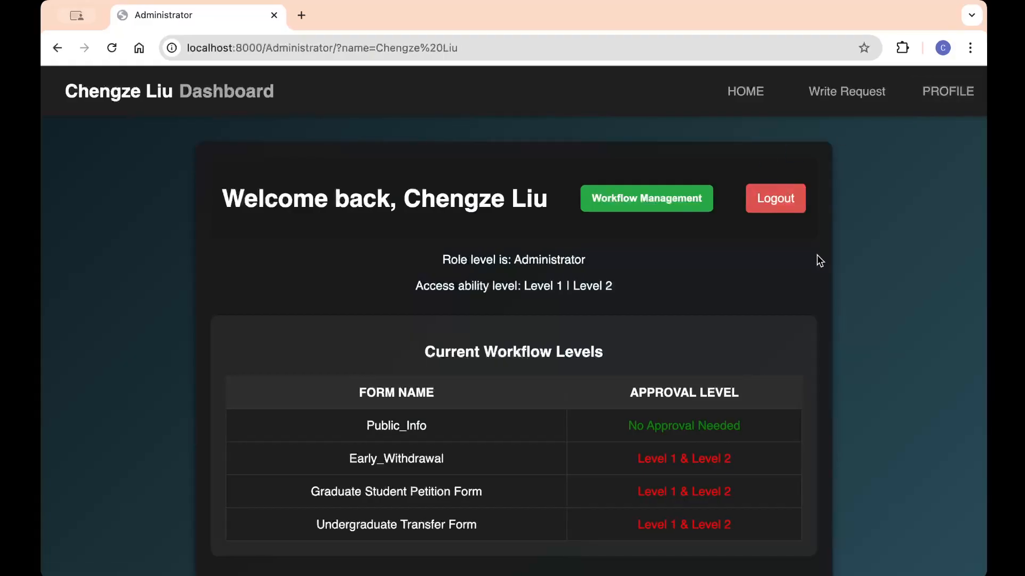
scroll(816, 255, "down", 4)
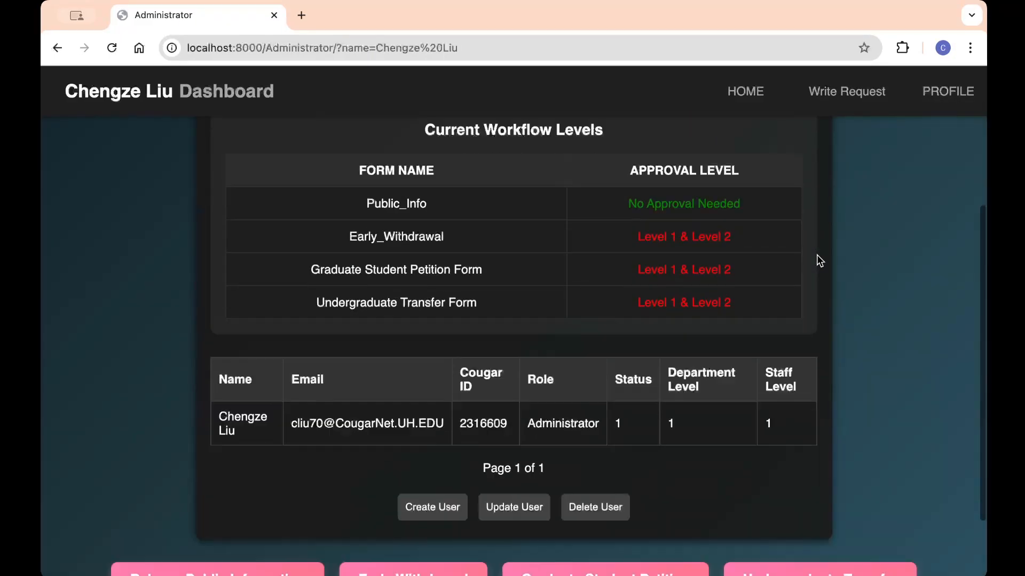
scroll(816, 254, "down", 2)
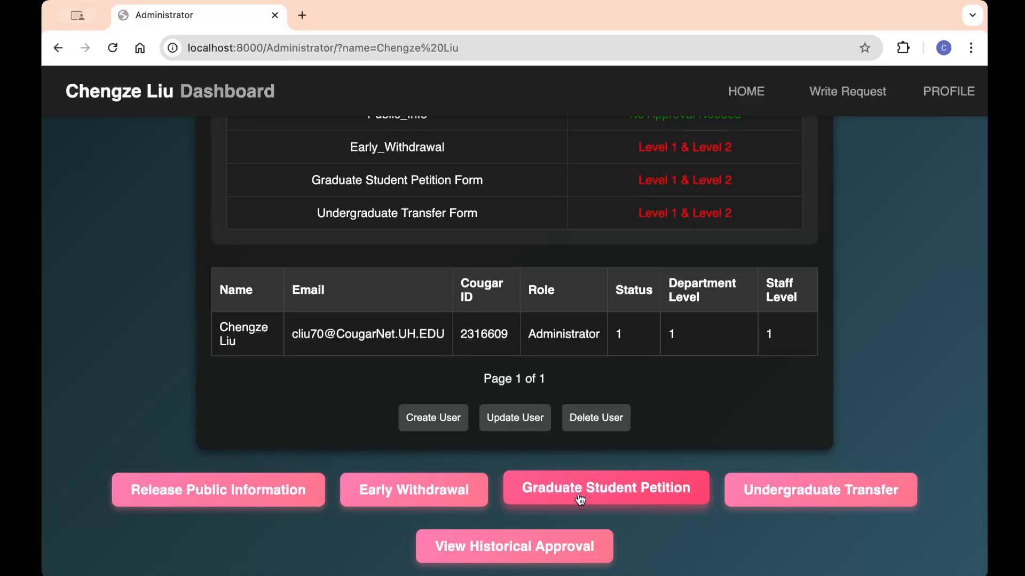
left_click(650, 493)
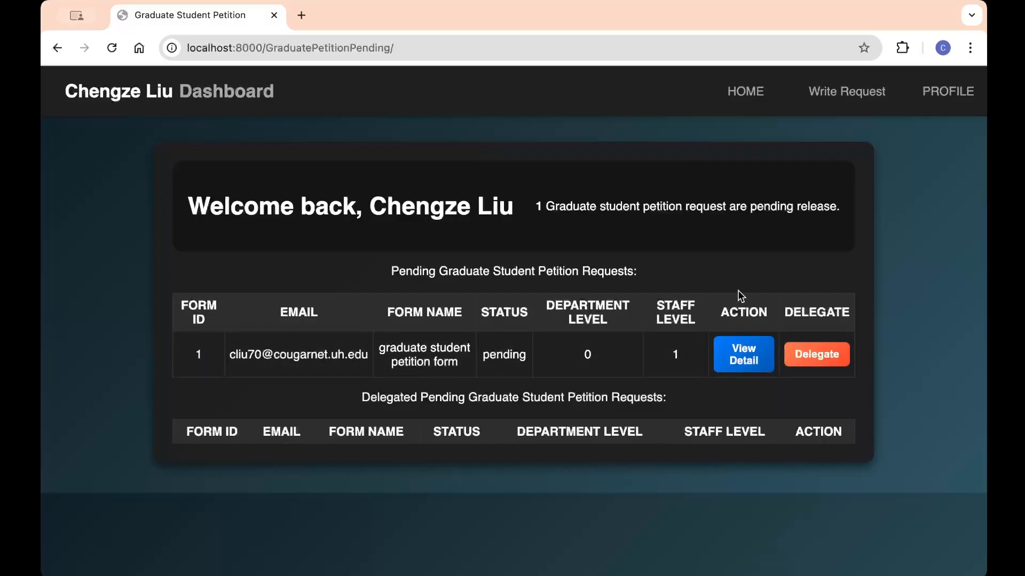
Step: Go back to the administrator dashboard and look through its options
left_click(946, 92)
scroll(689, 267, "down", 3)
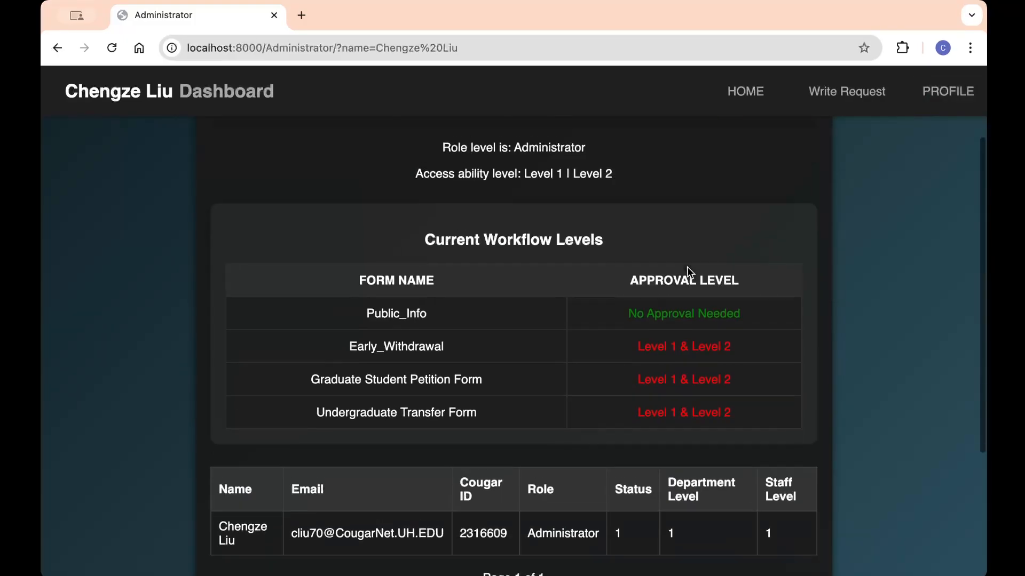
scroll(687, 266, "up", 1)
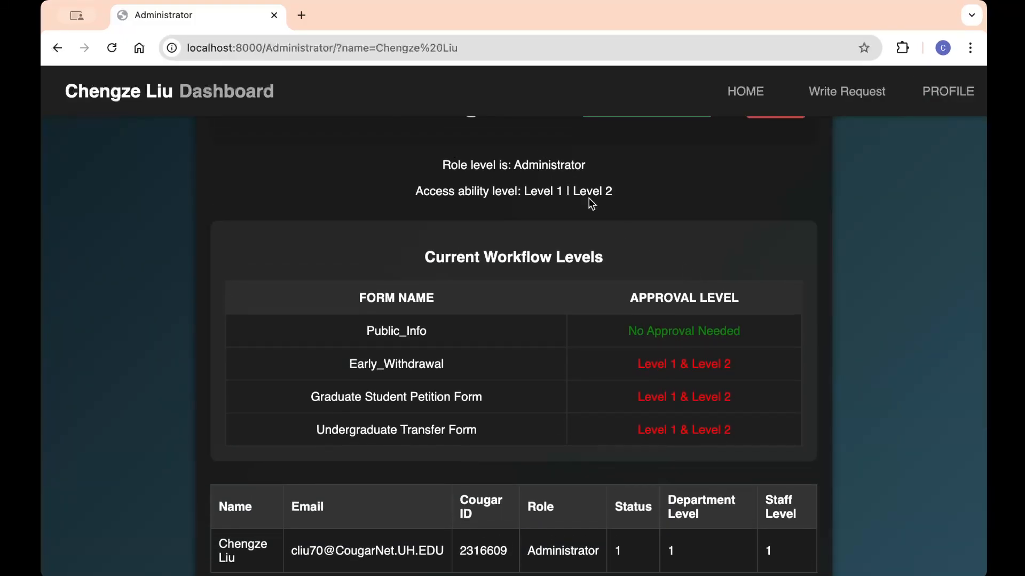
scroll(588, 197, "up", 2)
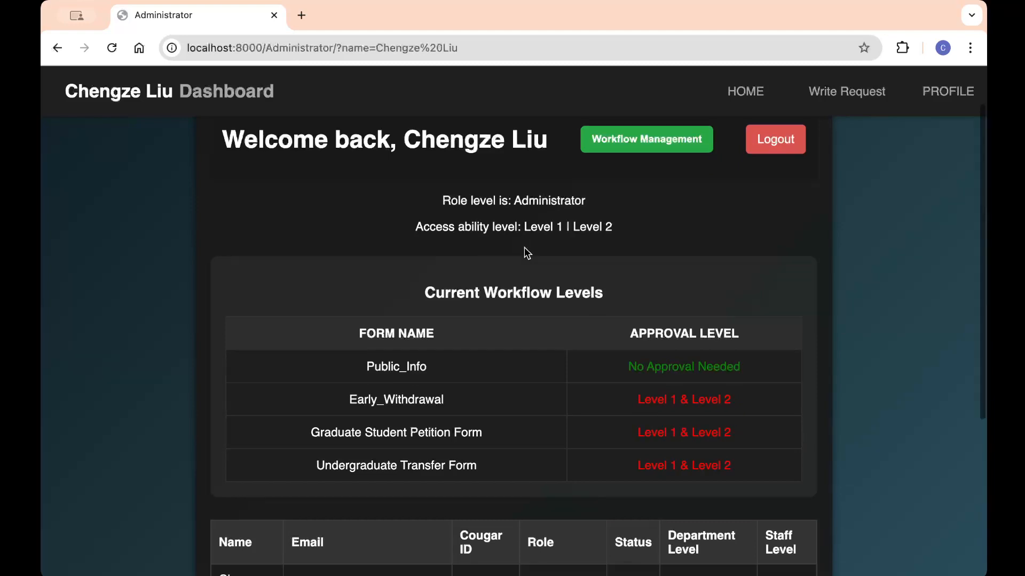
scroll(527, 253, "down", 5)
Step: Update the administrator's account, entered by e-mail, to Level 2 status 0 so Staff Level reads 0
left_click(514, 417)
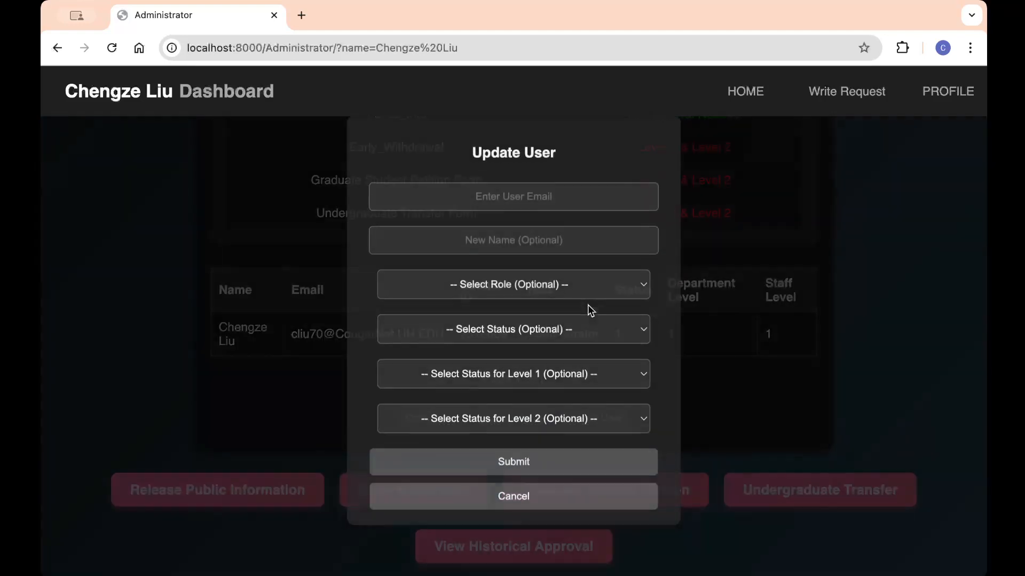
left_click(545, 198)
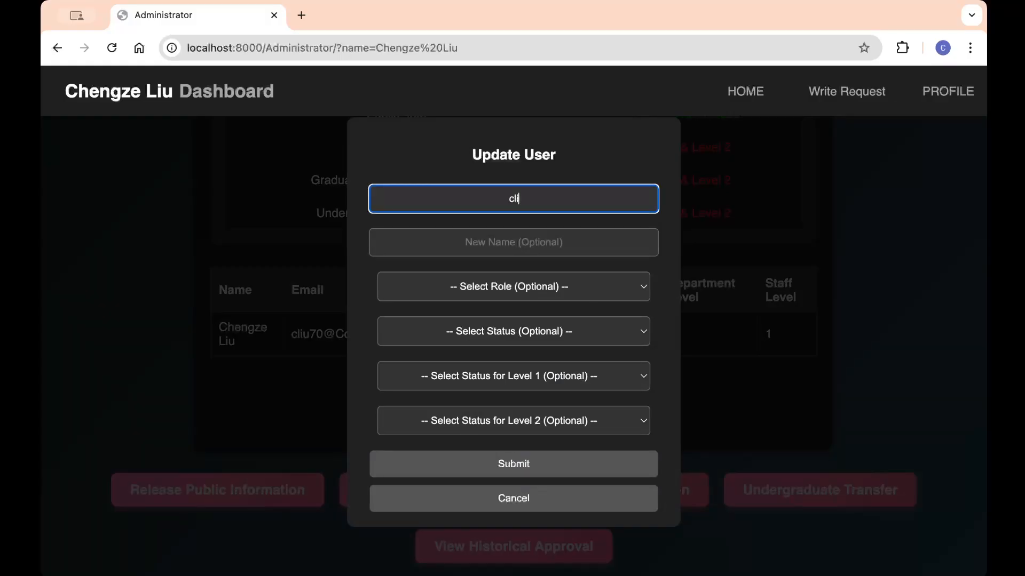
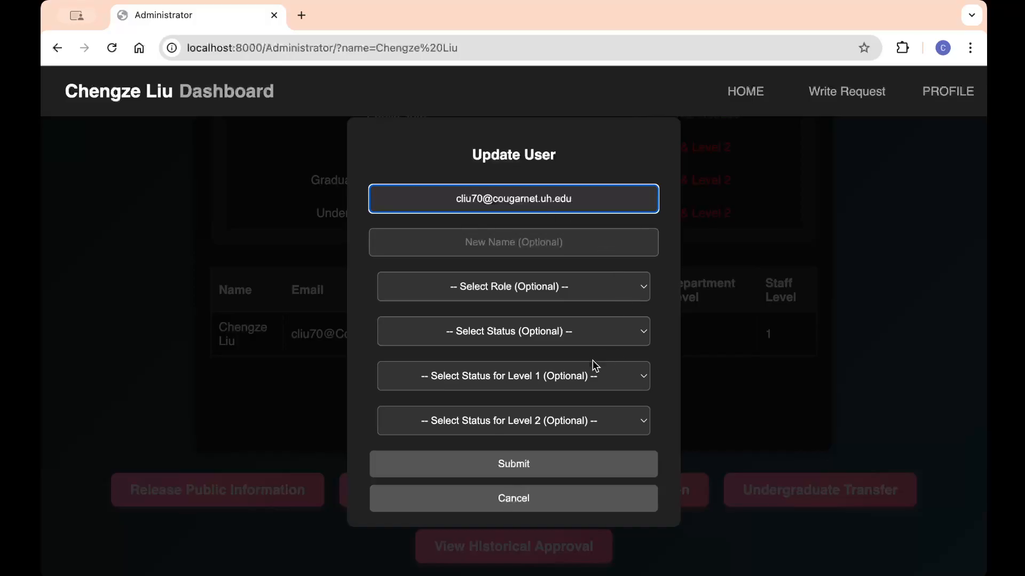
left_click(609, 424)
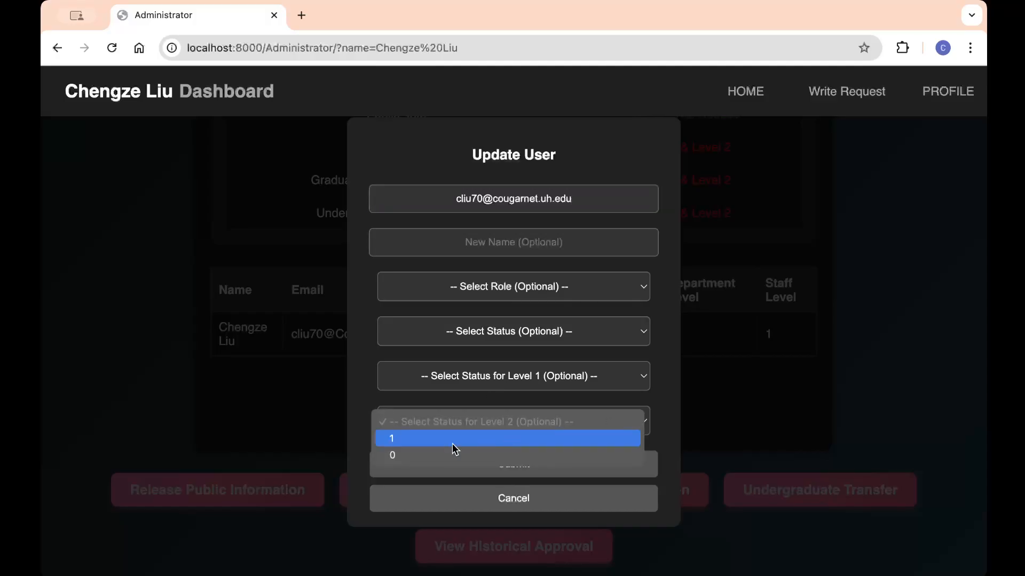
left_click(425, 455)
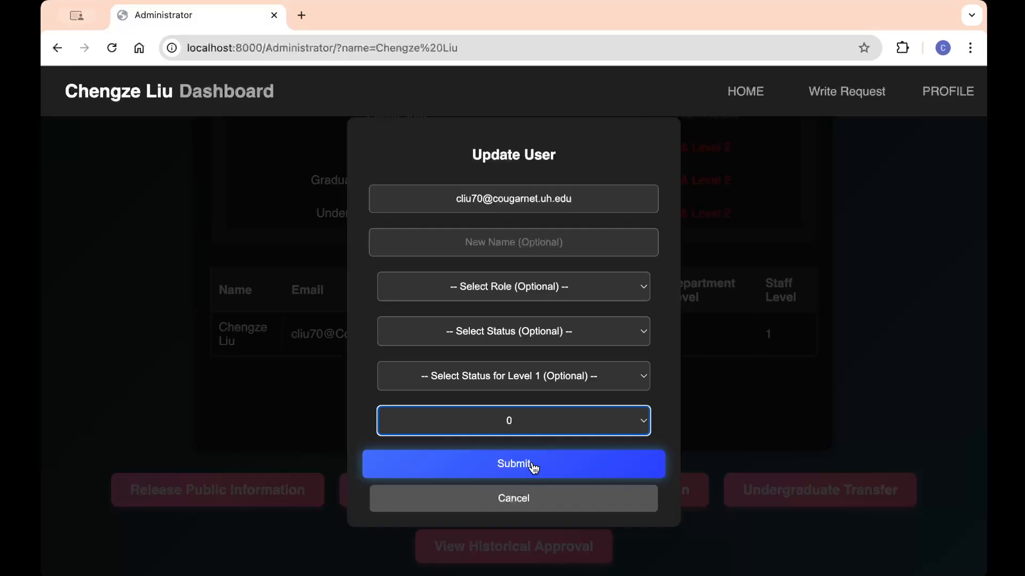
left_click(533, 468)
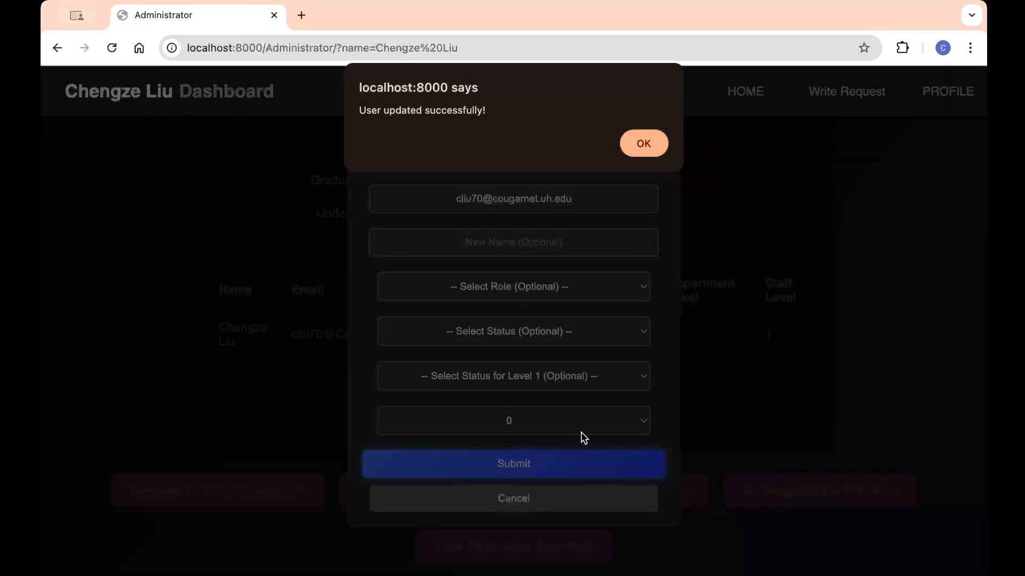
left_click(646, 144)
scroll(697, 471, "down", 1)
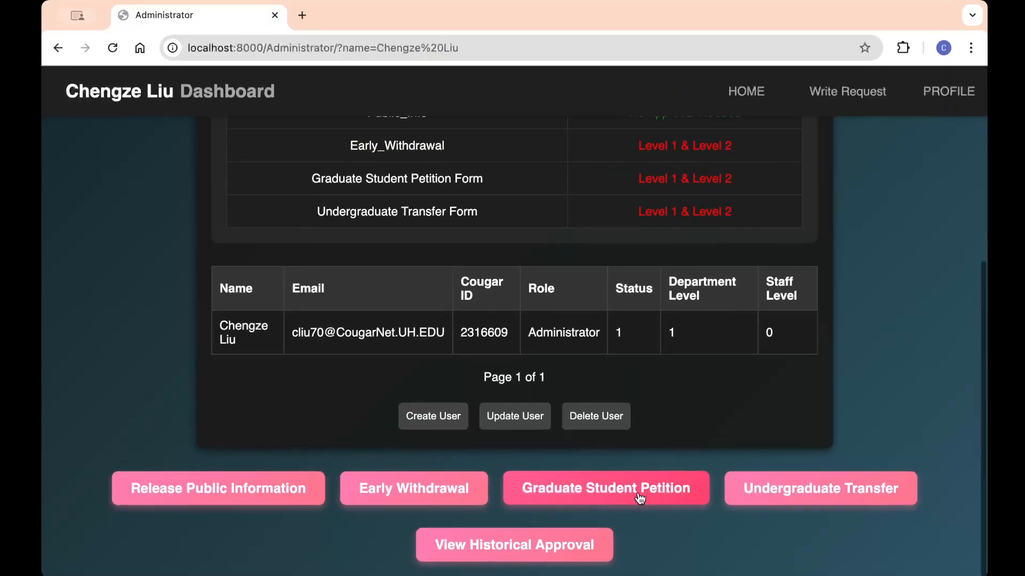
Step: Check the pending graduate petition at department level 0, then return to the dashboard
left_click(653, 503)
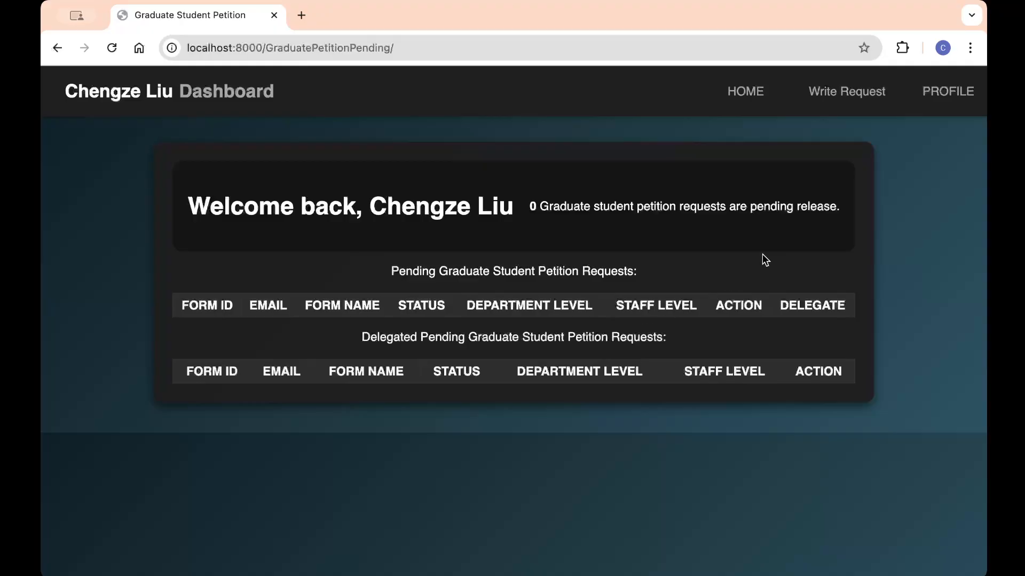
left_click(947, 103)
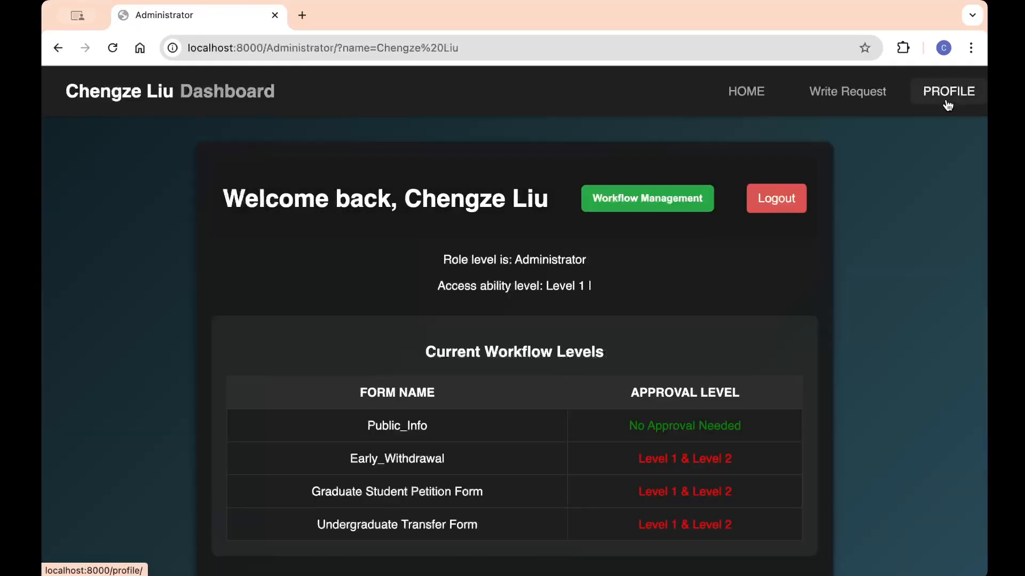
scroll(565, 319, "down", 3)
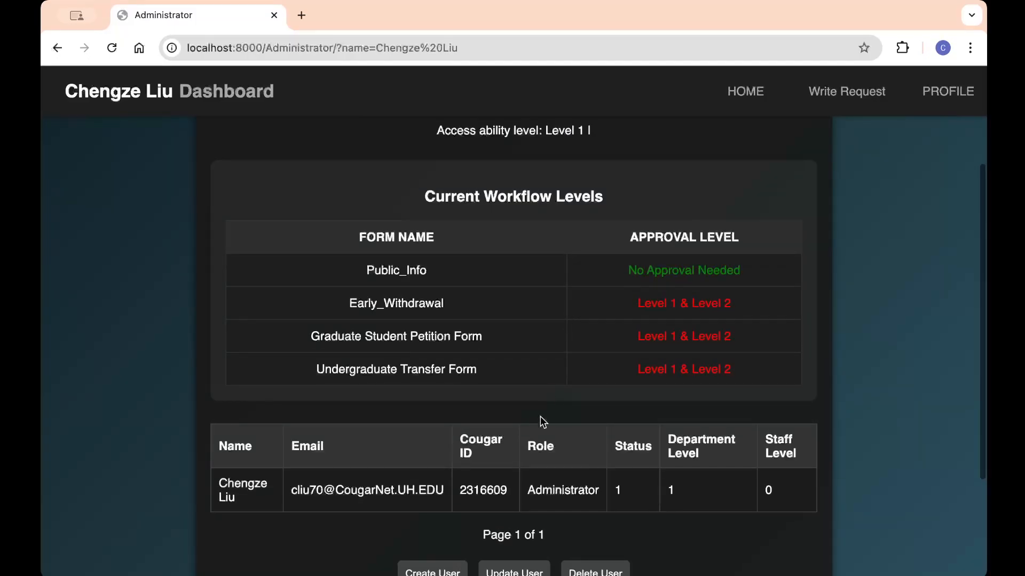
scroll(540, 422, "down", 3)
Step: Update the administrator's account, entered by e-mail, to Level 2 status 1
left_click(526, 417)
left_click(590, 201)
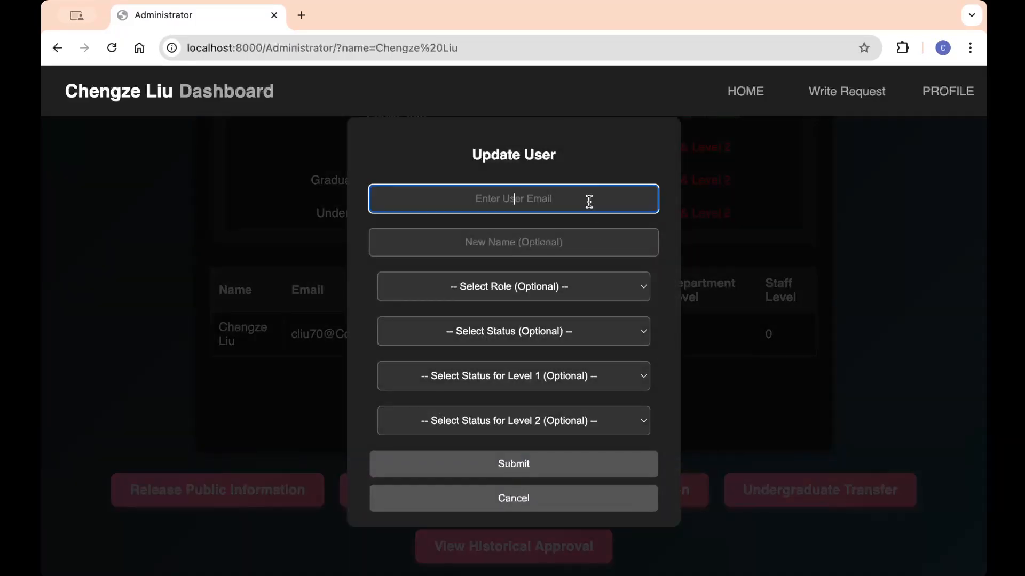
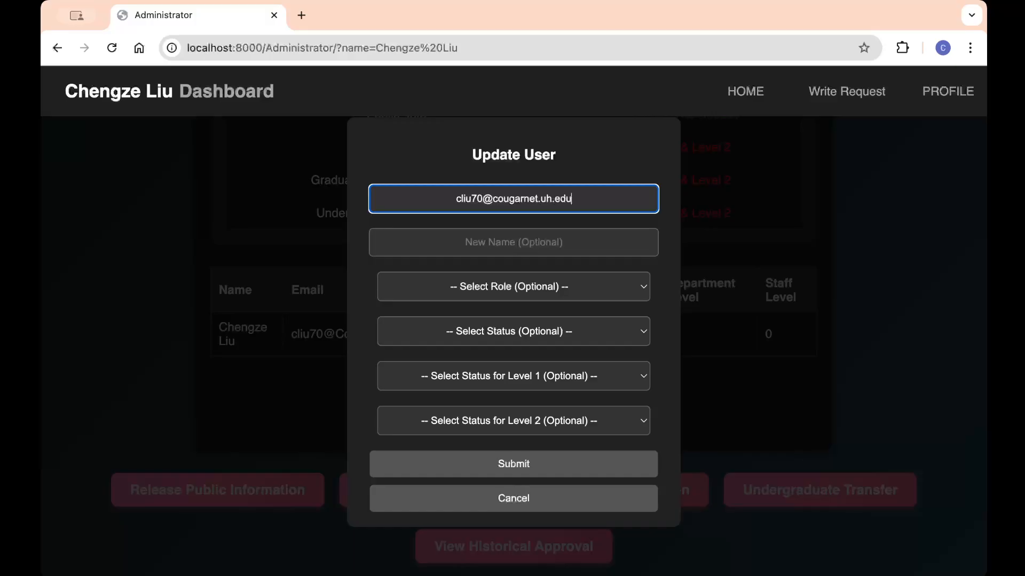
left_click(552, 416)
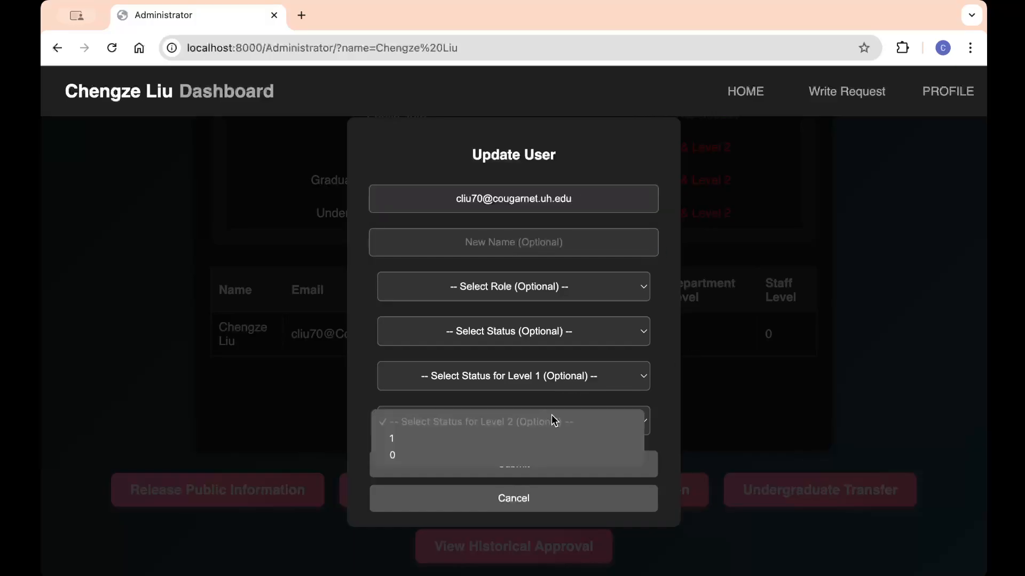
left_click(516, 438)
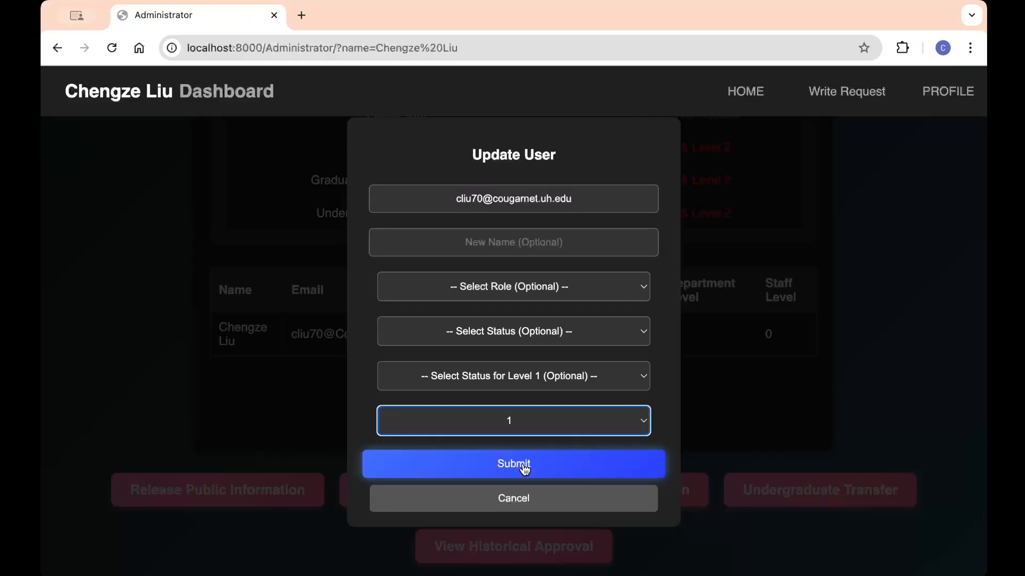
left_click(521, 464)
left_click(643, 144)
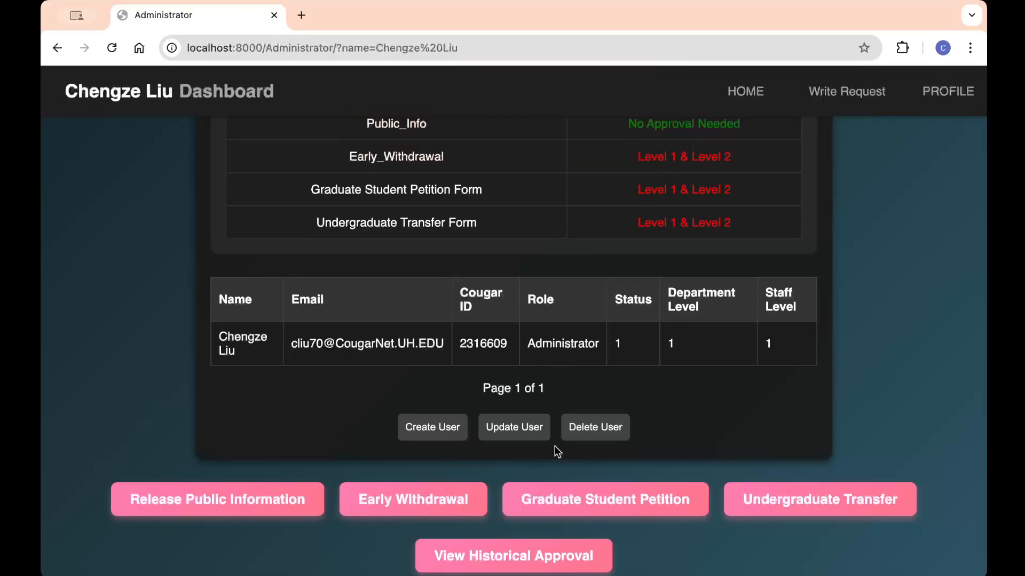
left_click(618, 508)
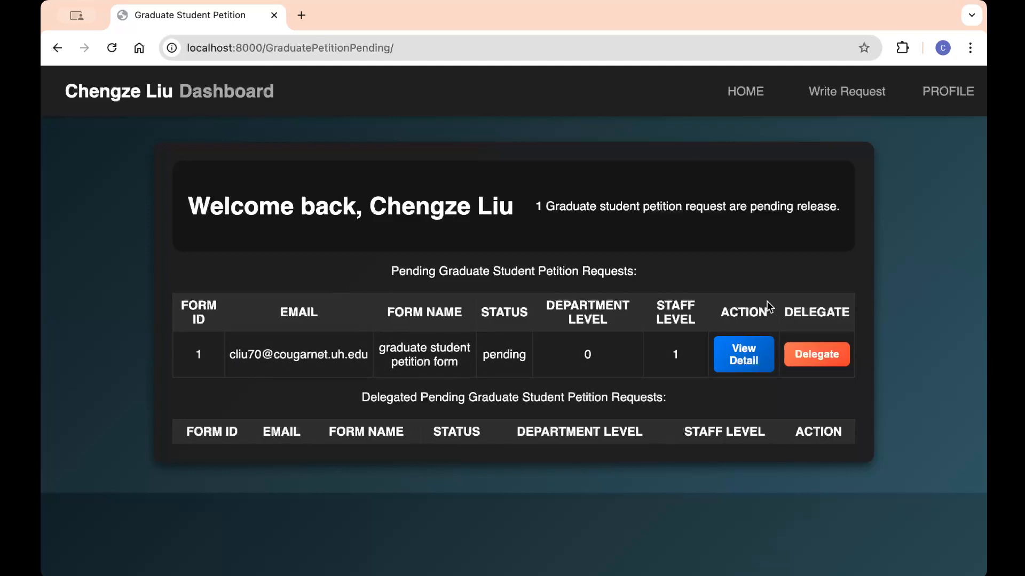
Step: Delegate the pending graduate petition to the delegate's e-mail picked from the autofill suggestion
left_click(815, 356)
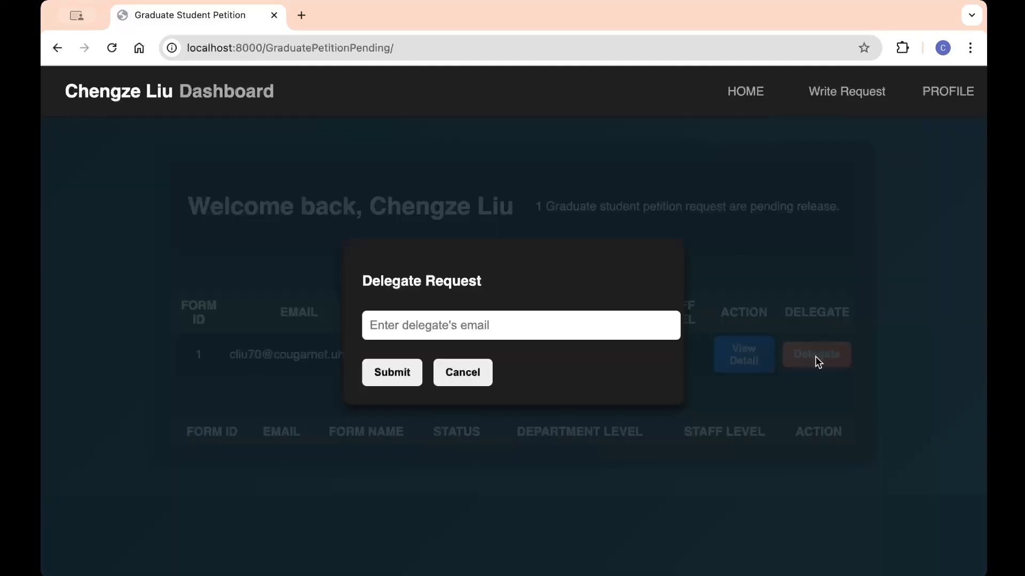
left_click(398, 331)
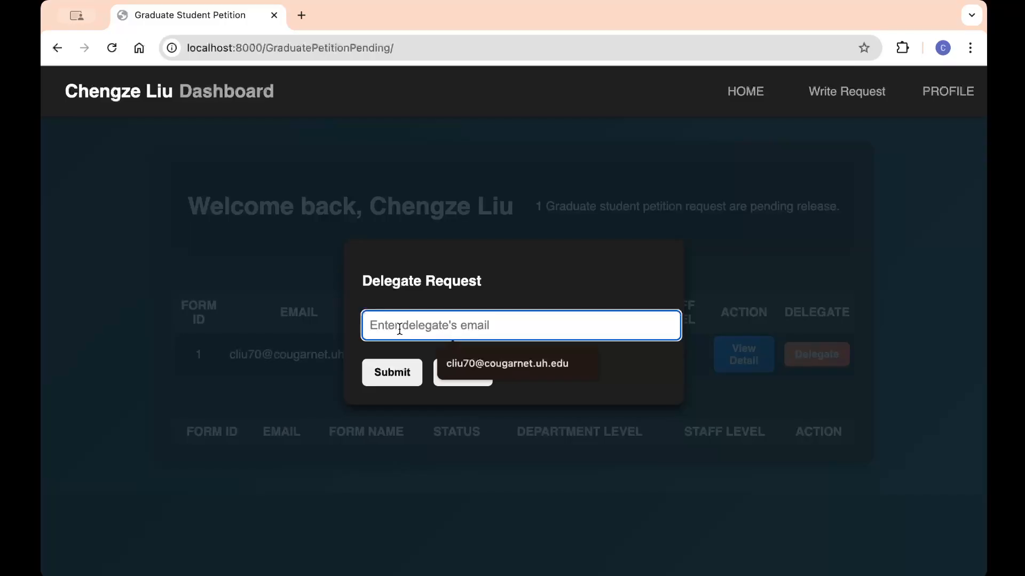
left_click(536, 364)
left_click(391, 373)
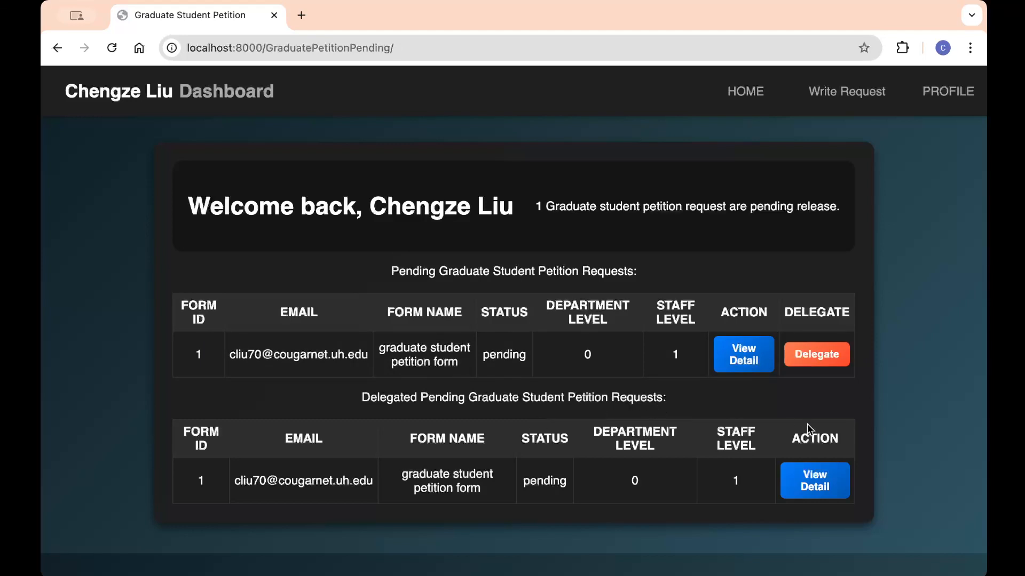
Step: Review the delegated petition's PDF and give it first-level approval
left_click(815, 486)
scroll(944, 301, "down", 7)
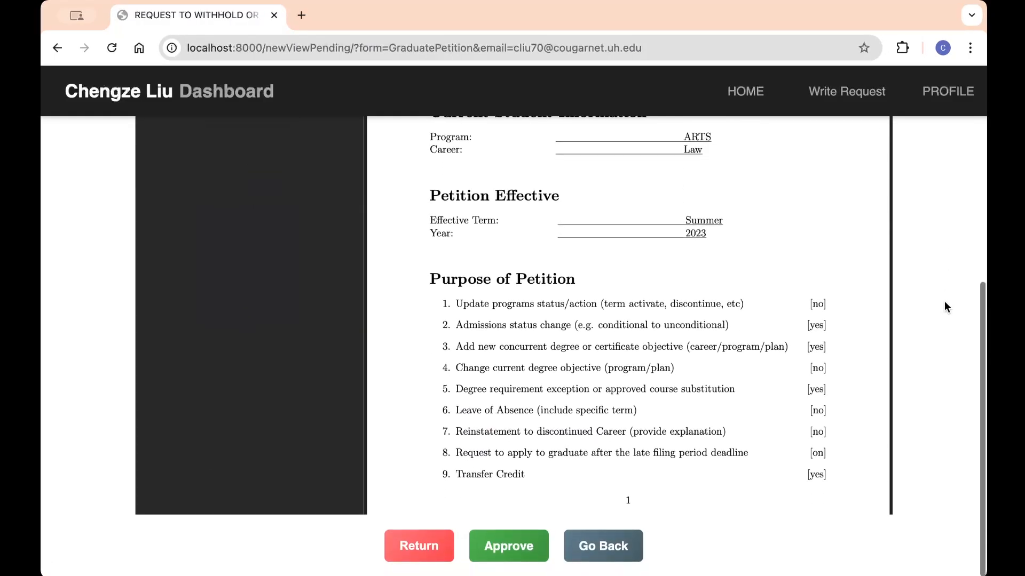
scroll(944, 301, "up", 1)
left_click(522, 555)
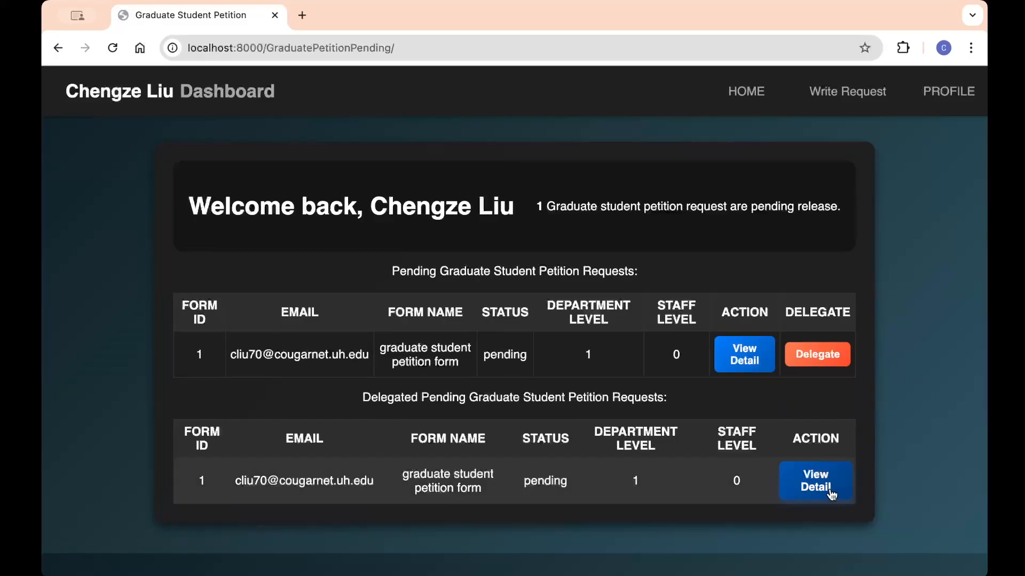
Step: Reopen the delegated petition's details and approve it a second time
left_click(814, 480)
scroll(940, 349, "down", 8)
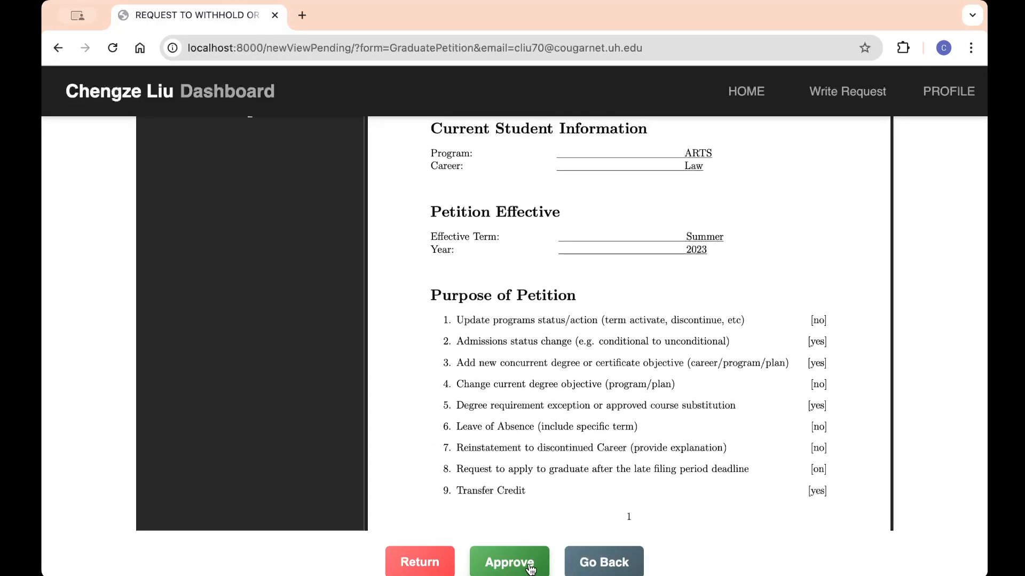
left_click(493, 560)
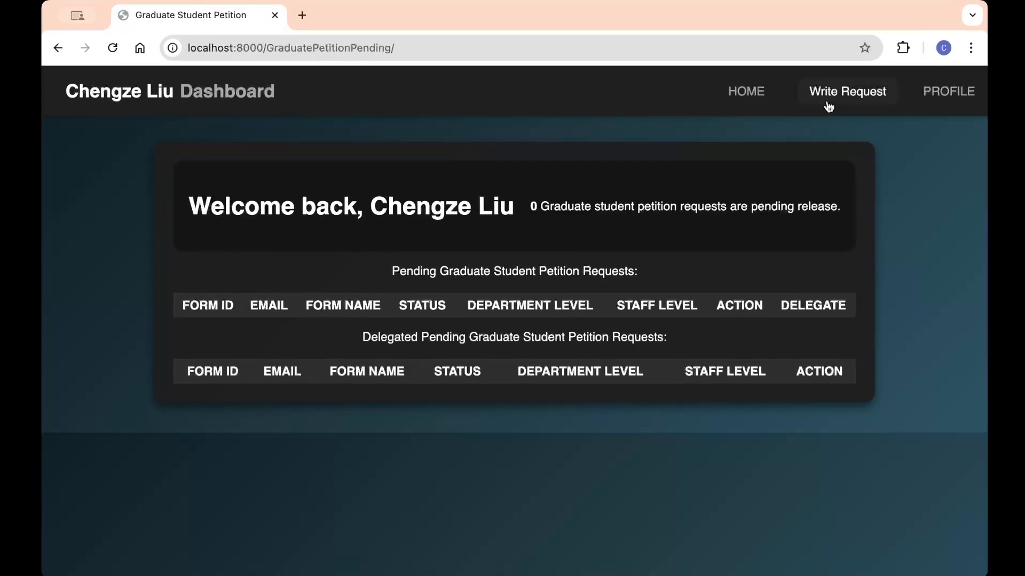
Step: Open the approved Graduate Student Petition, scroll its PDF to the signature, and click Finish
left_click(860, 94)
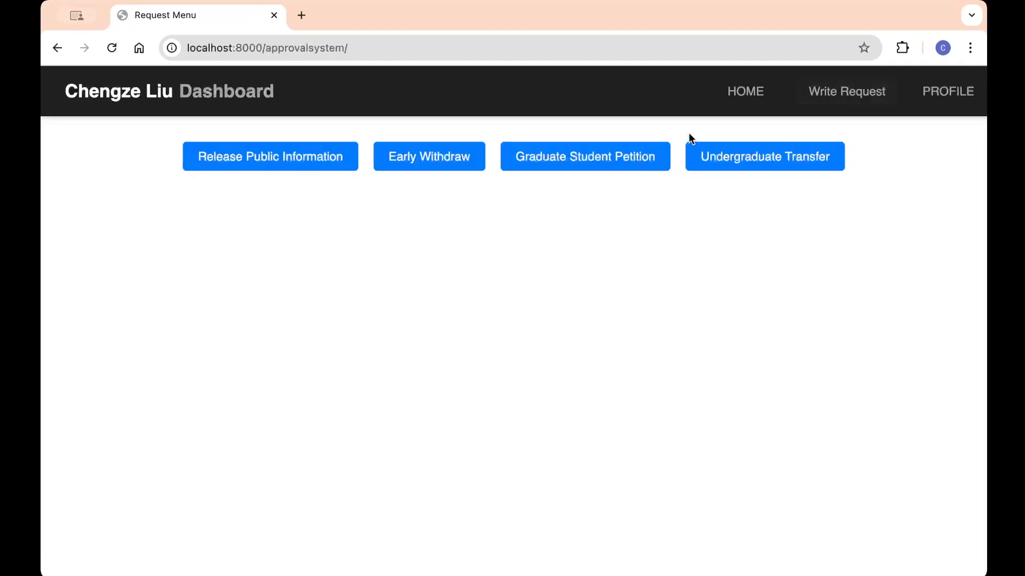
left_click(539, 163)
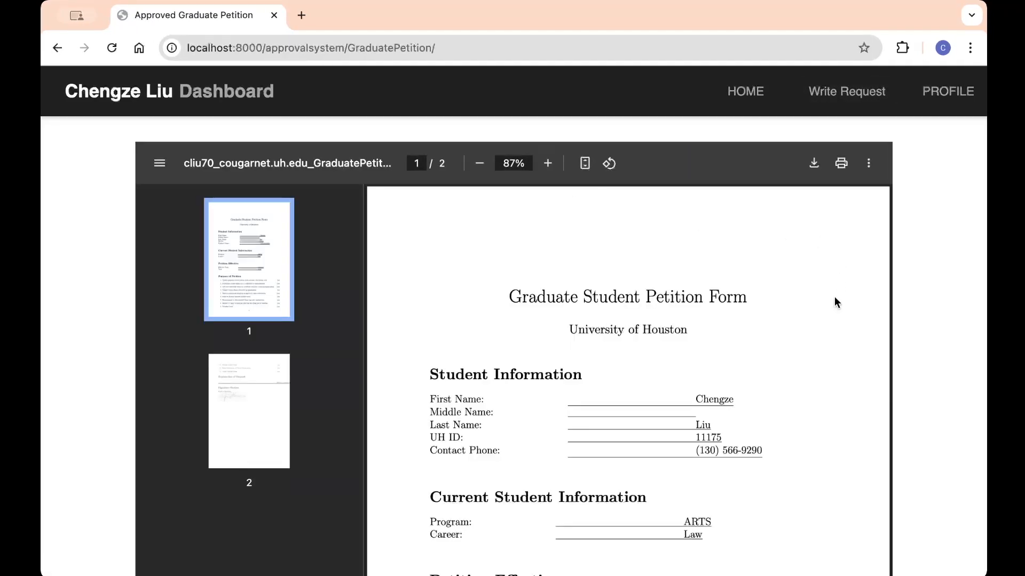
scroll(834, 296, "down", 5)
scroll(953, 298, "down", 4)
scroll(774, 389, "down", 2)
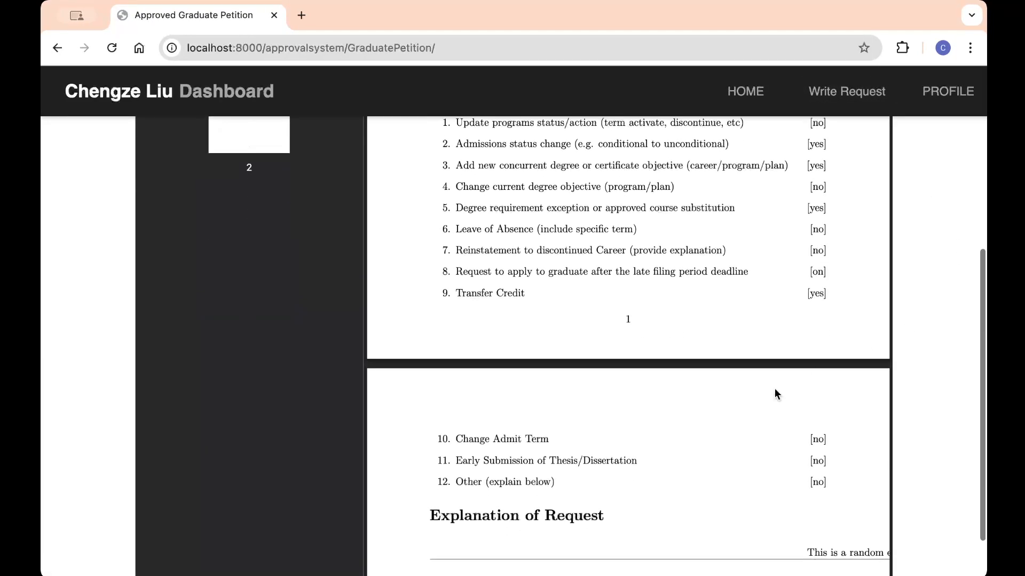
scroll(775, 389, "down", 4)
scroll(949, 355, "down", 2)
scroll(809, 381, "down", 4)
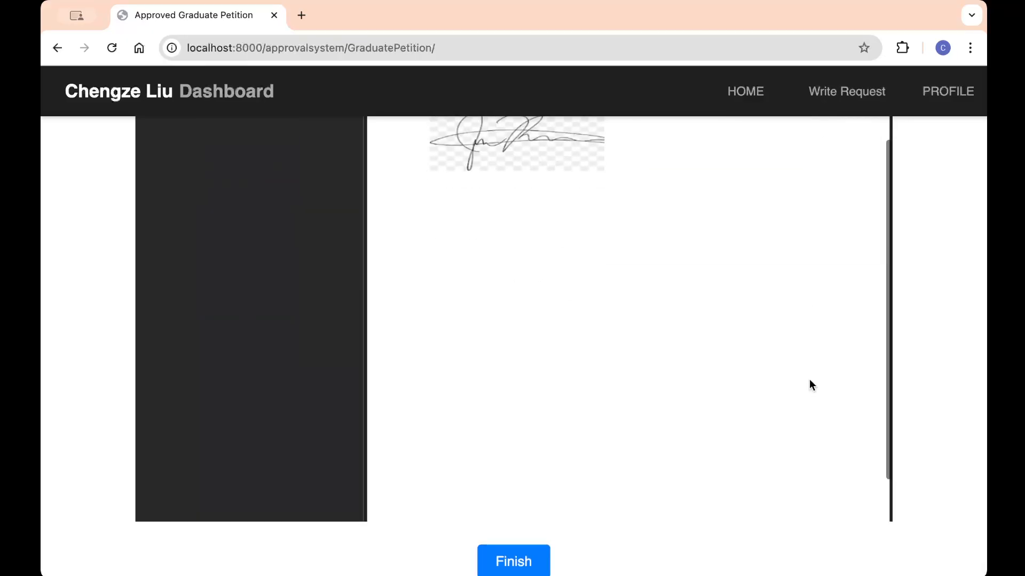
left_click(531, 566)
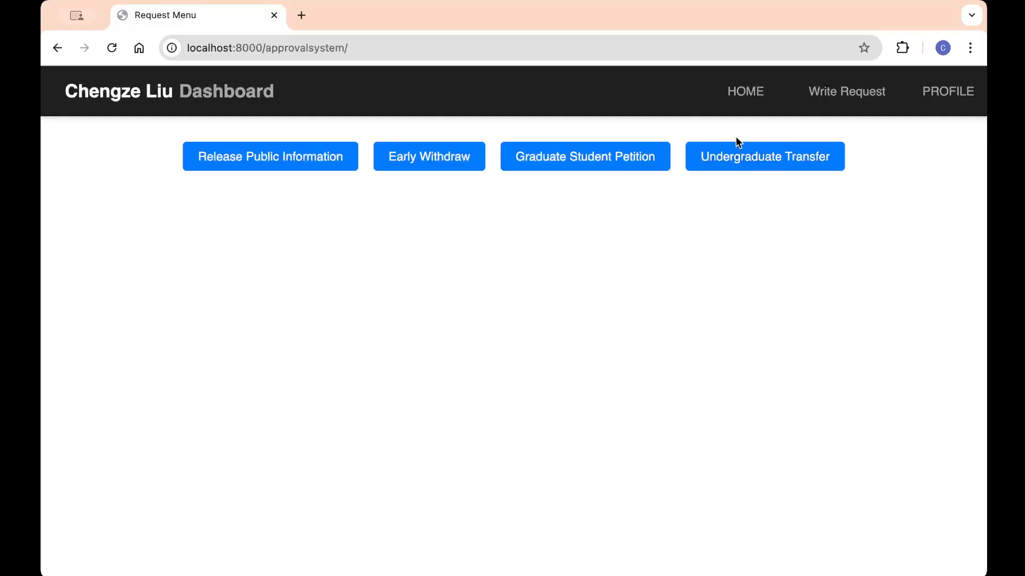
Step: Open View Historical Approval with its five entries, check the first entry's PDF, and go back
left_click(943, 97)
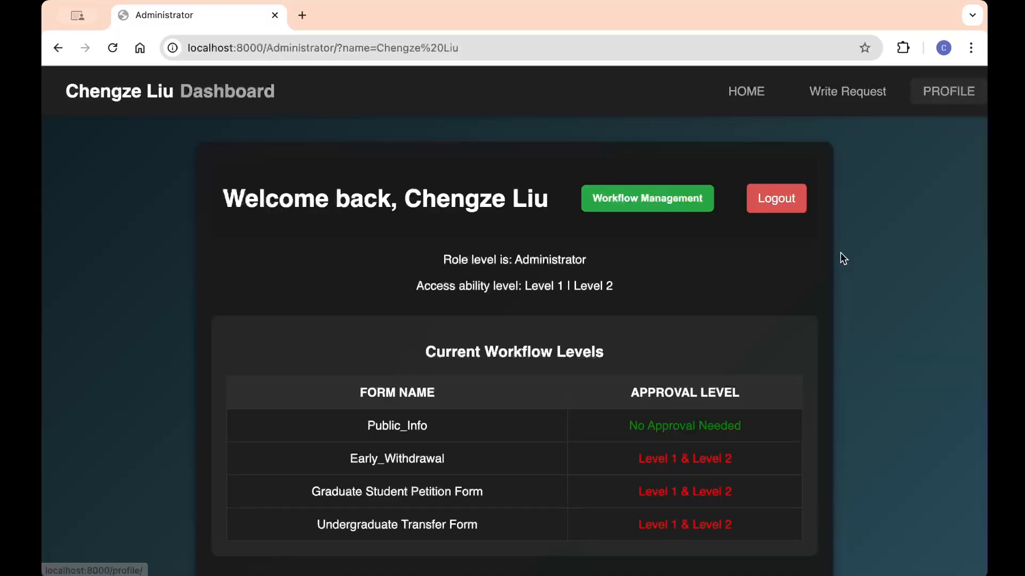
scroll(836, 299, "down", 6)
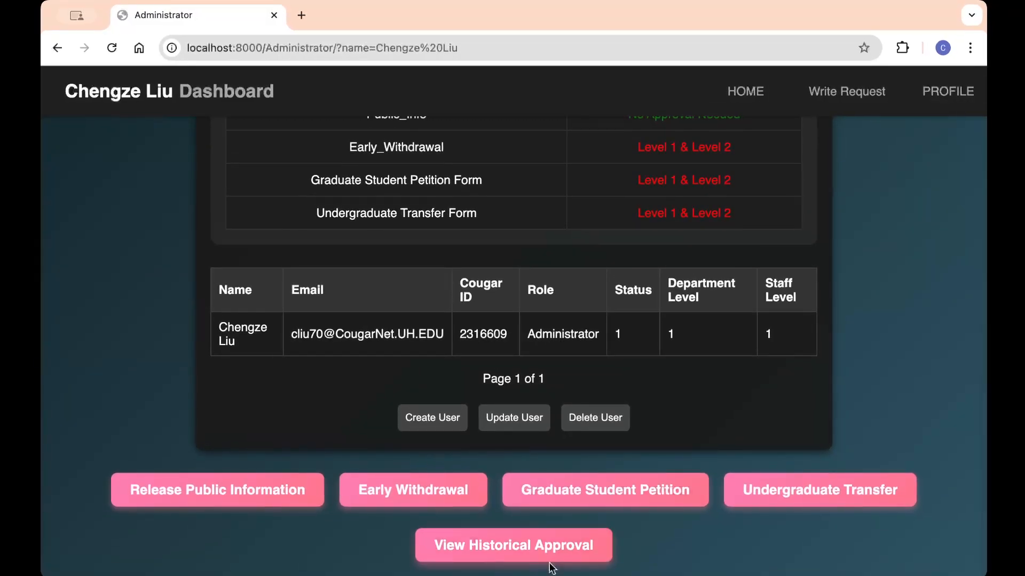
left_click(543, 551)
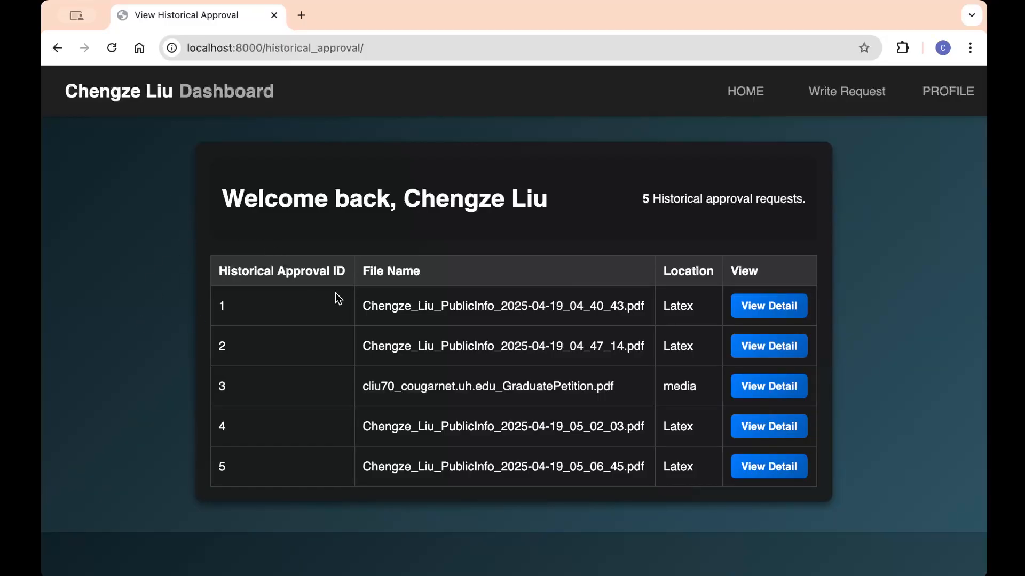
left_click(780, 308)
scroll(863, 345, "down", 10)
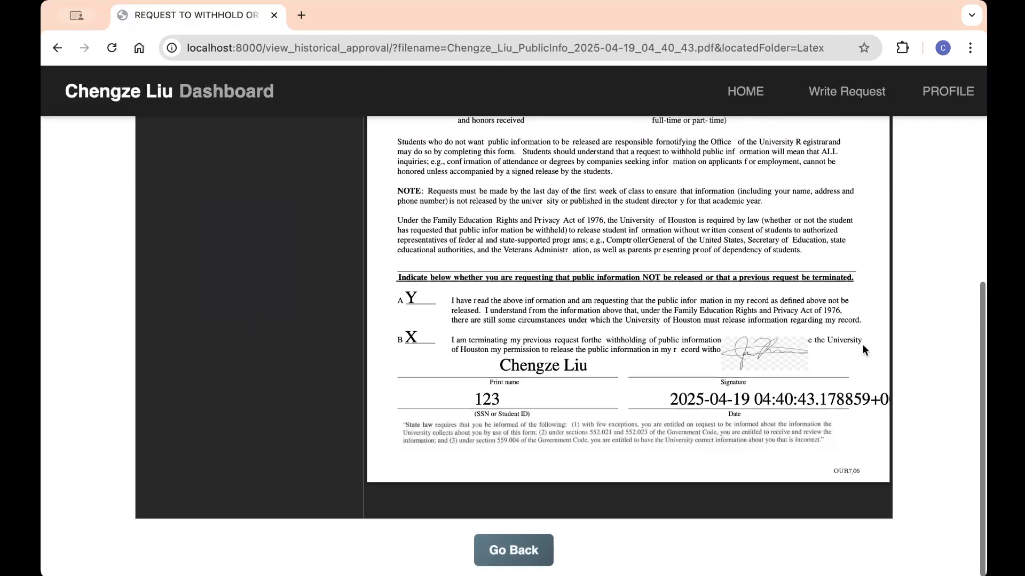
left_click(527, 566)
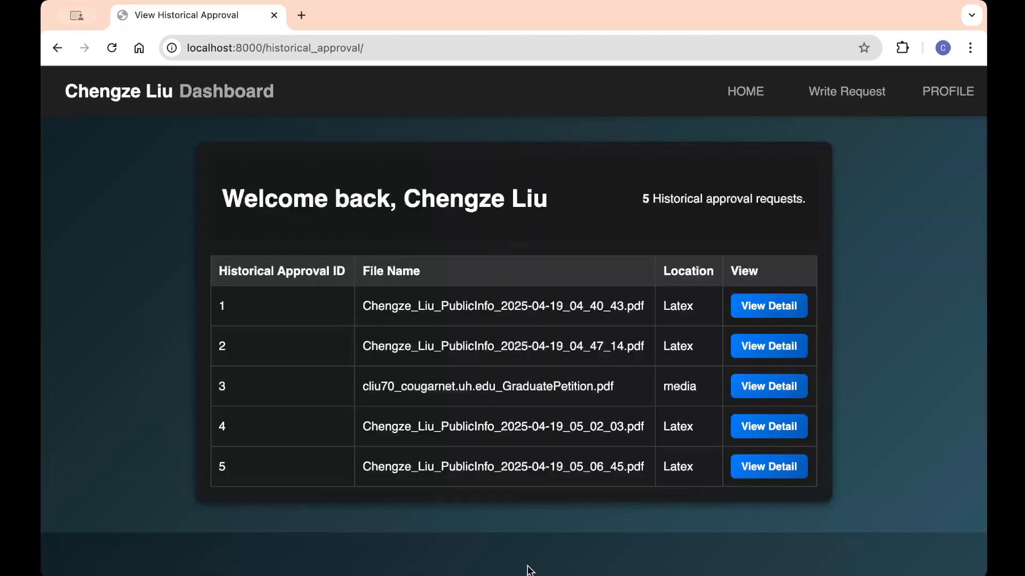
Step: Log out of the dashboard and sign out of the signed-in Microsoft account
left_click(952, 99)
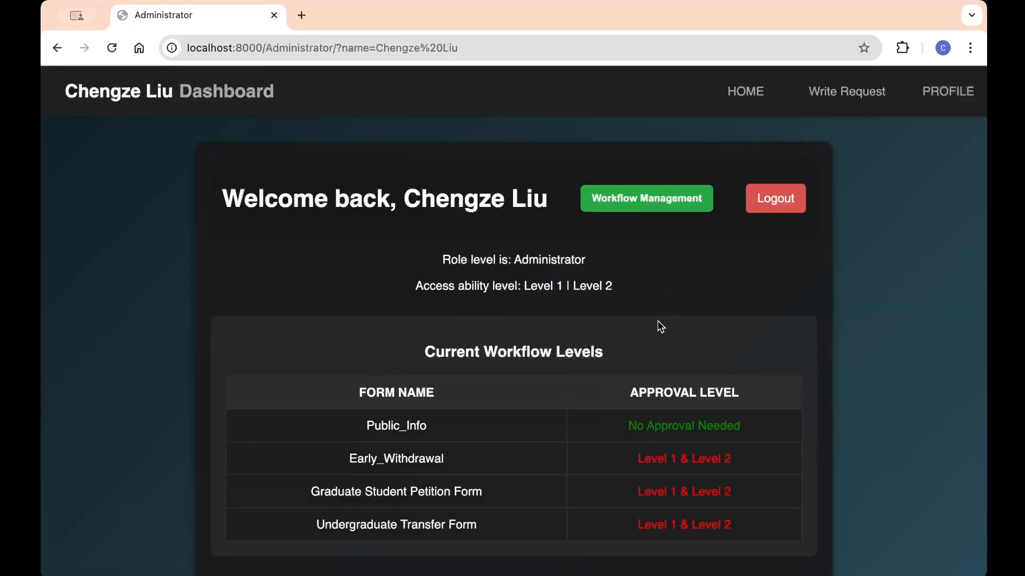
scroll(657, 322, "down", 6)
scroll(657, 321, "up", 6)
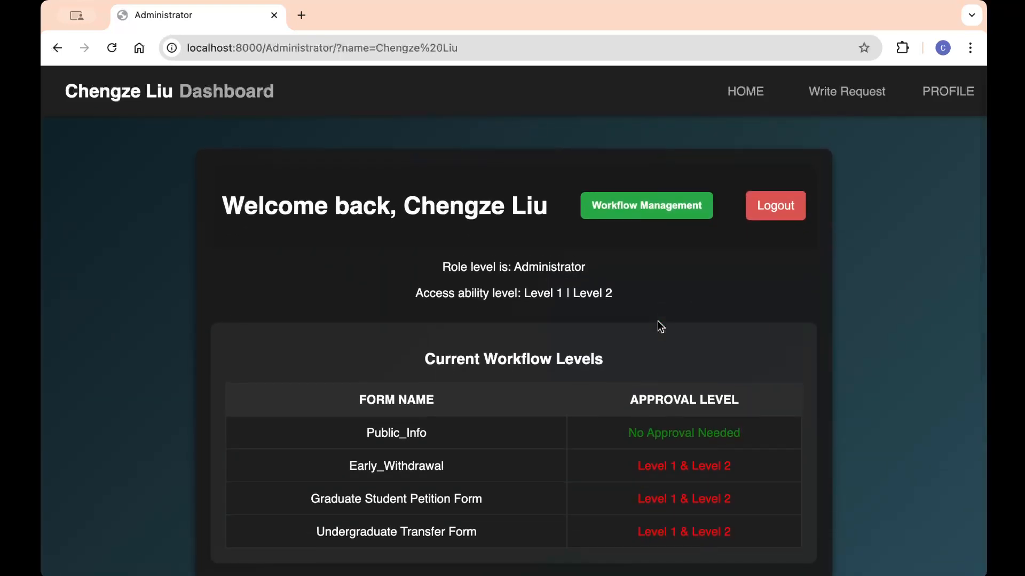
left_click(776, 203)
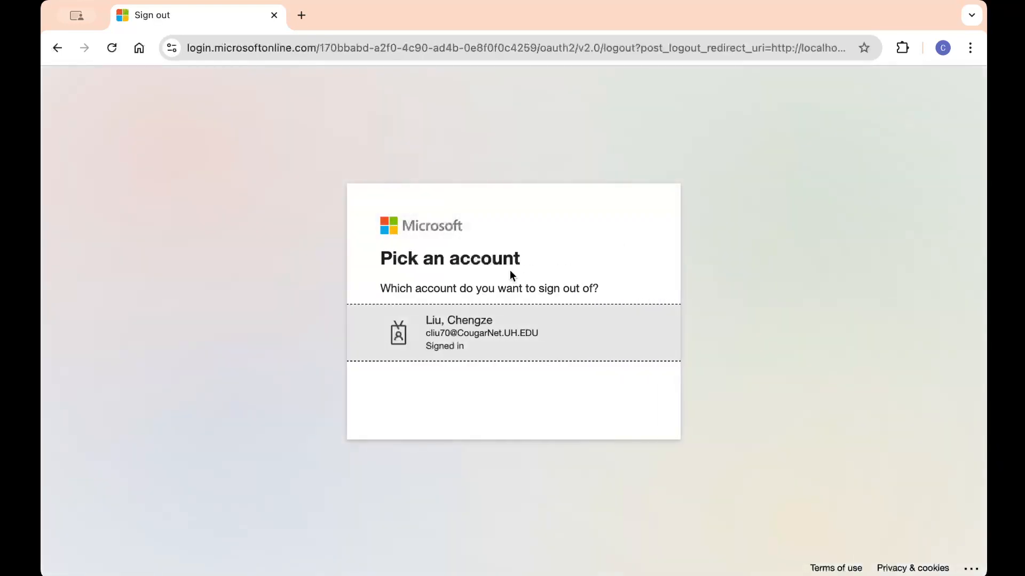
left_click(486, 337)
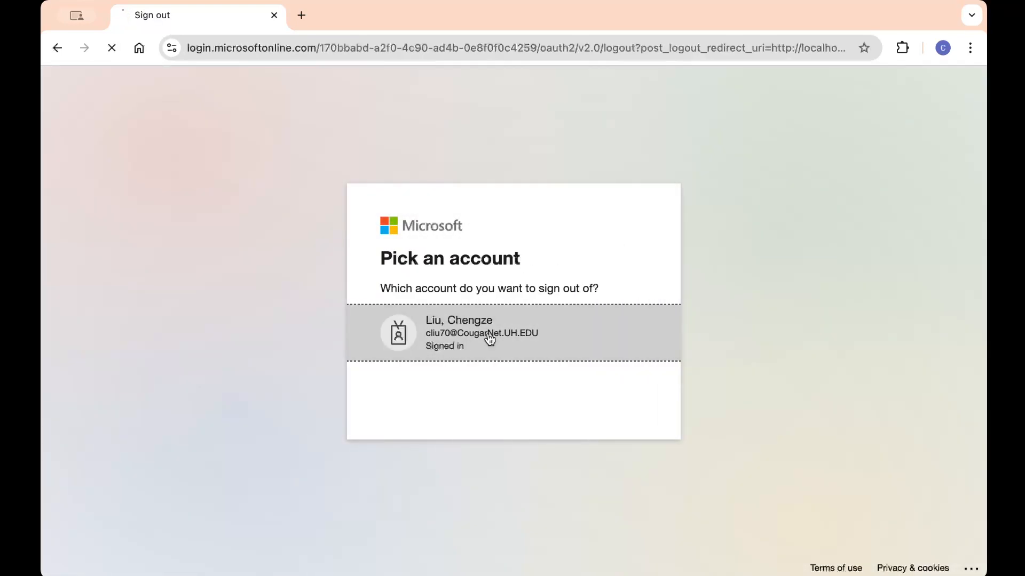